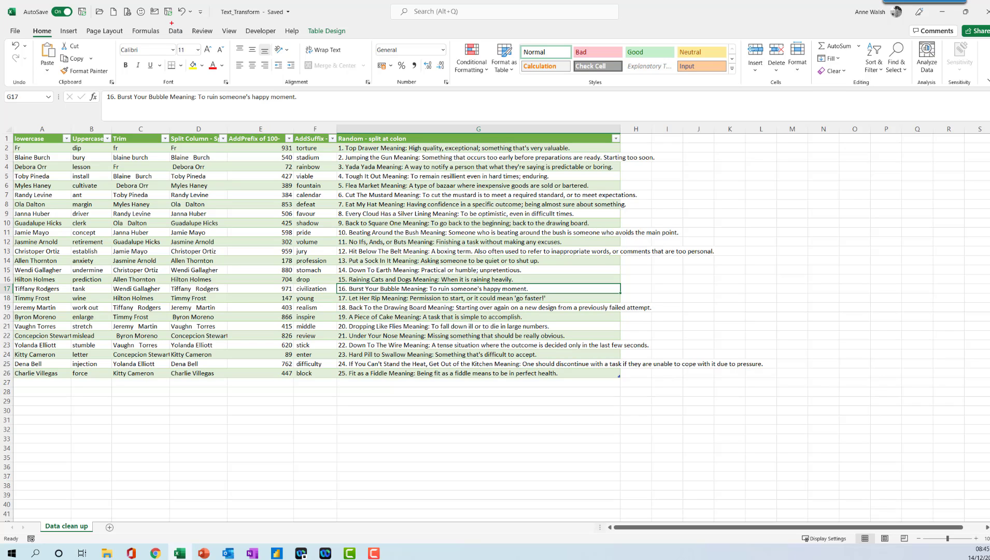
mouse_move(163, 31)
mouse_down()
mouse_move(183, 36)
mouse_move(171, 22)
mouse_up()
click(176, 31)
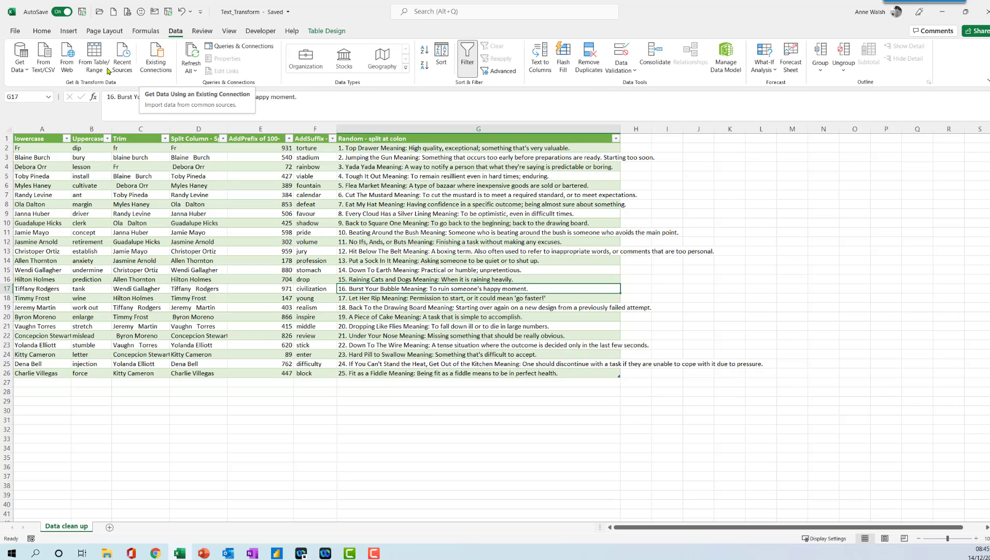
key(ctrl+2)
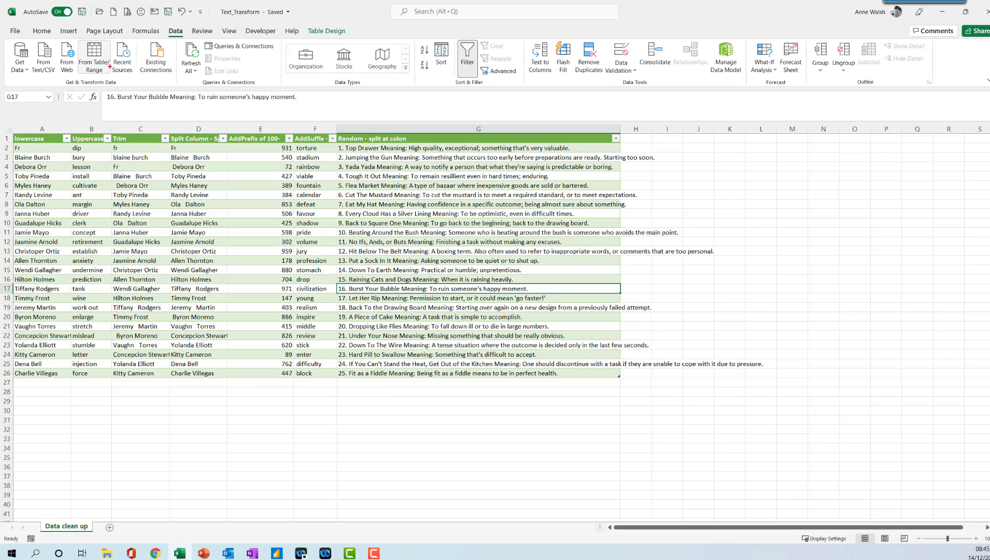
mouse_move(112, 56)
mouse_down()
mouse_move(96, 37)
mouse_move(78, 48)
mouse_move(84, 74)
mouse_move(110, 59)
mouse_up()
key(Escape)
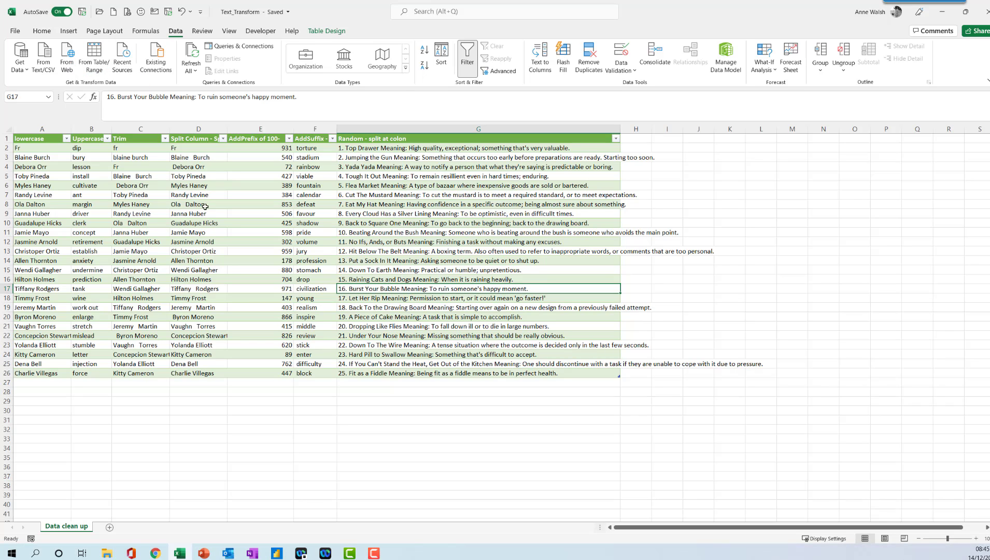
click(217, 224)
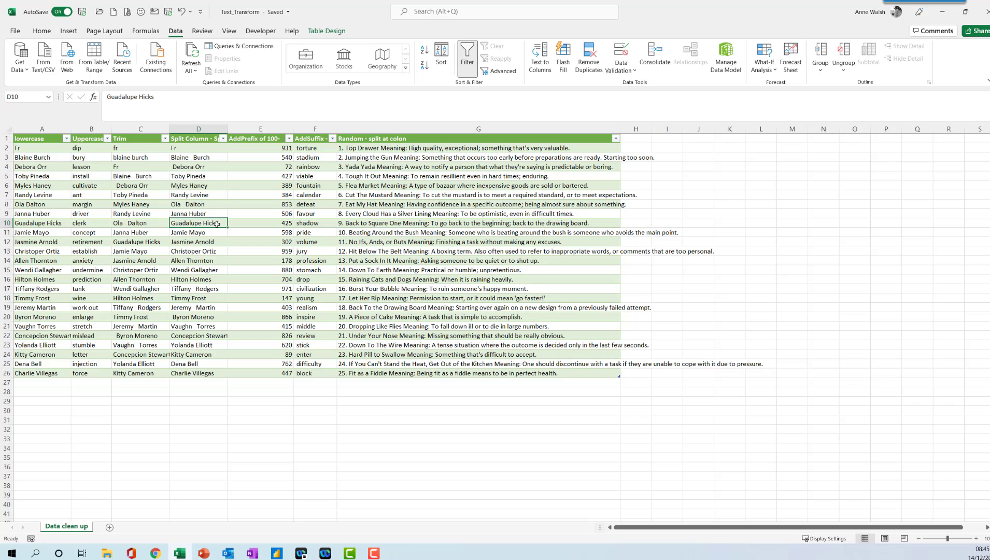
click(68, 31)
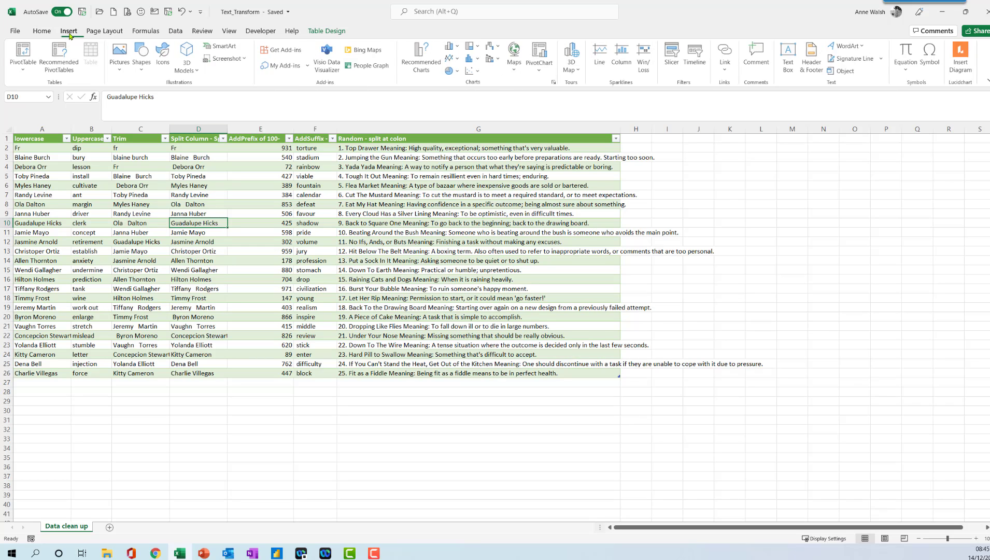
click(257, 251)
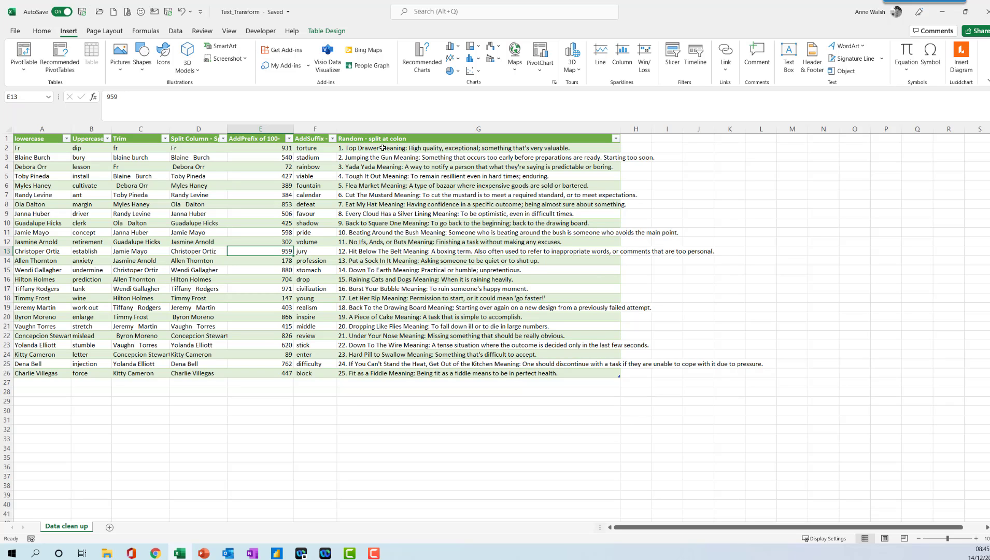
click(176, 32)
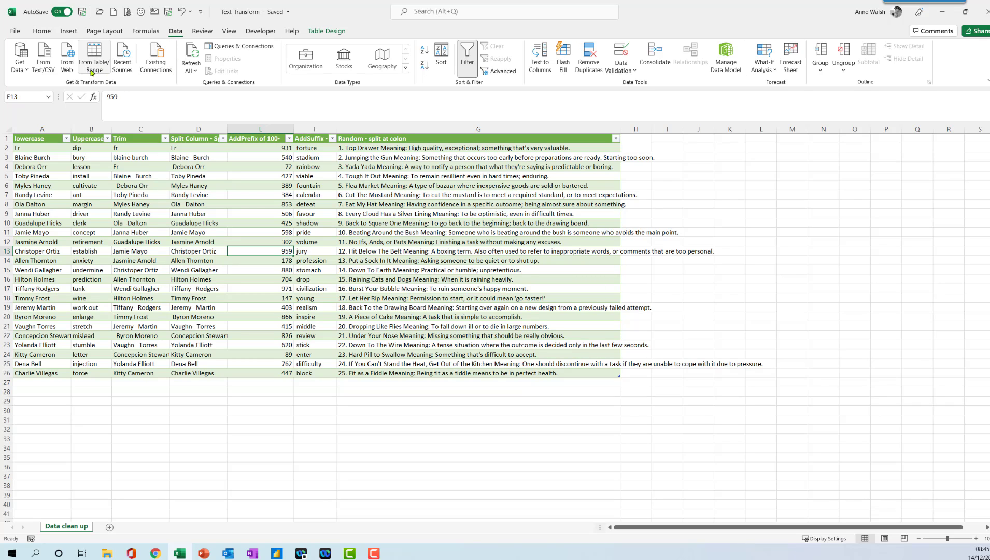
click(177, 217)
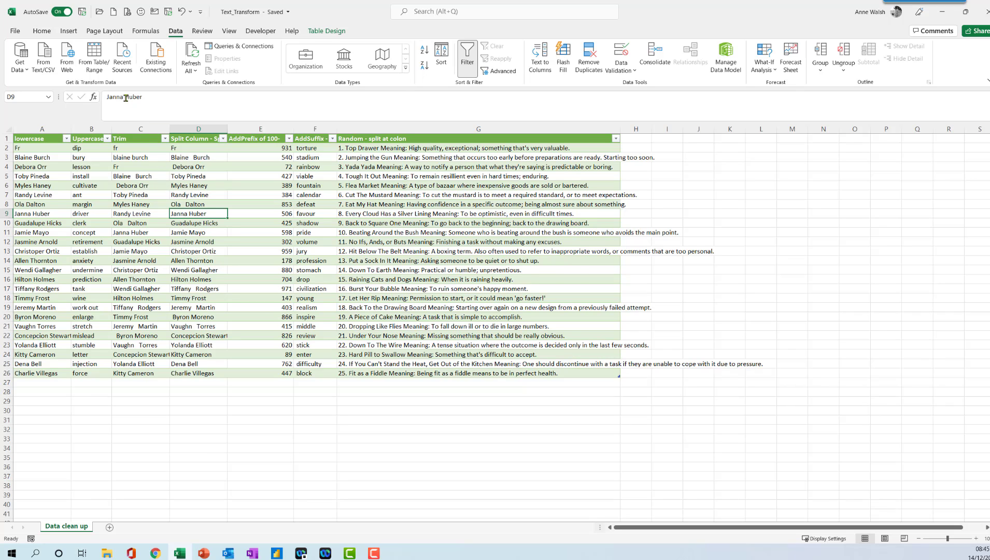
click(27, 73)
mouse_move(33, 88)
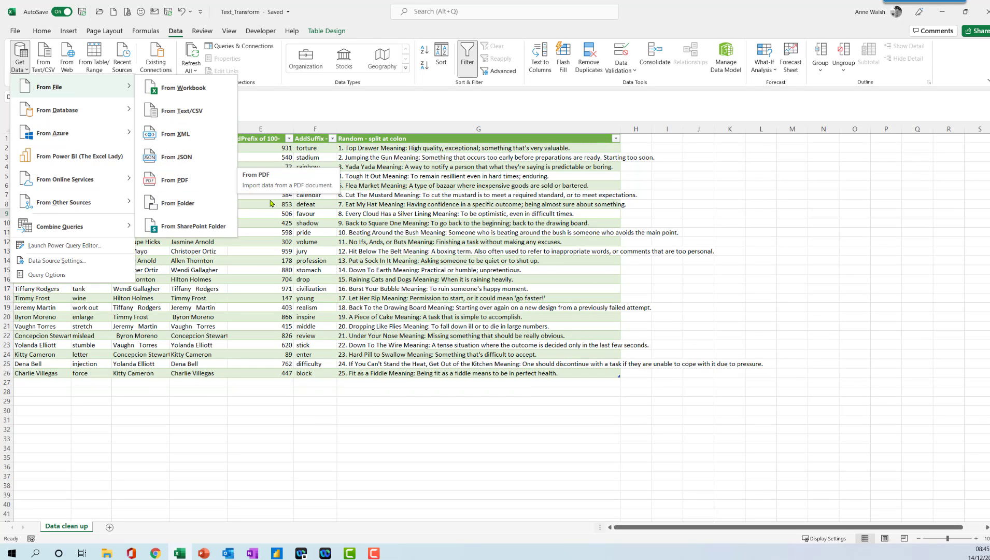
click(289, 213)
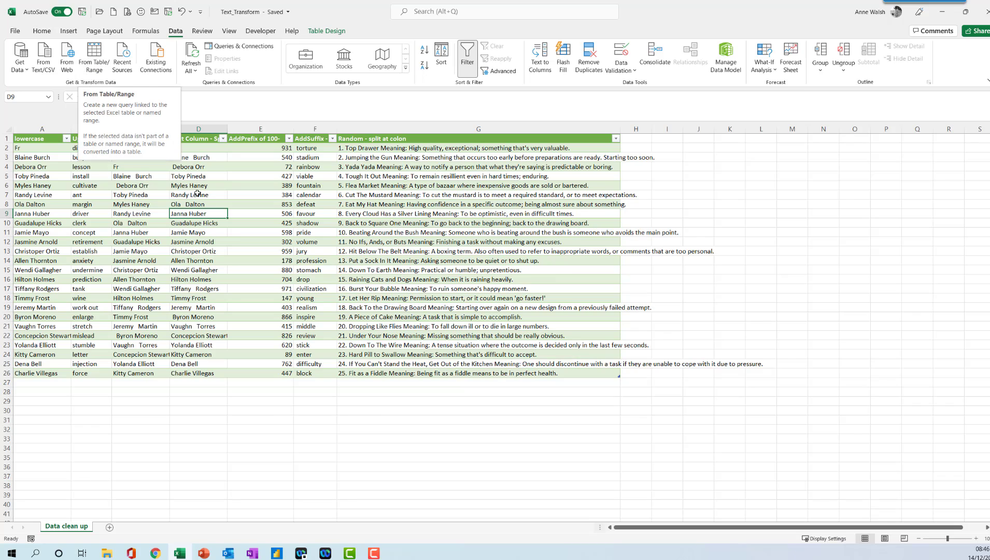
Load the data clean-up table into the Power Query Editor as a new query and maximize the editor window
click(212, 197)
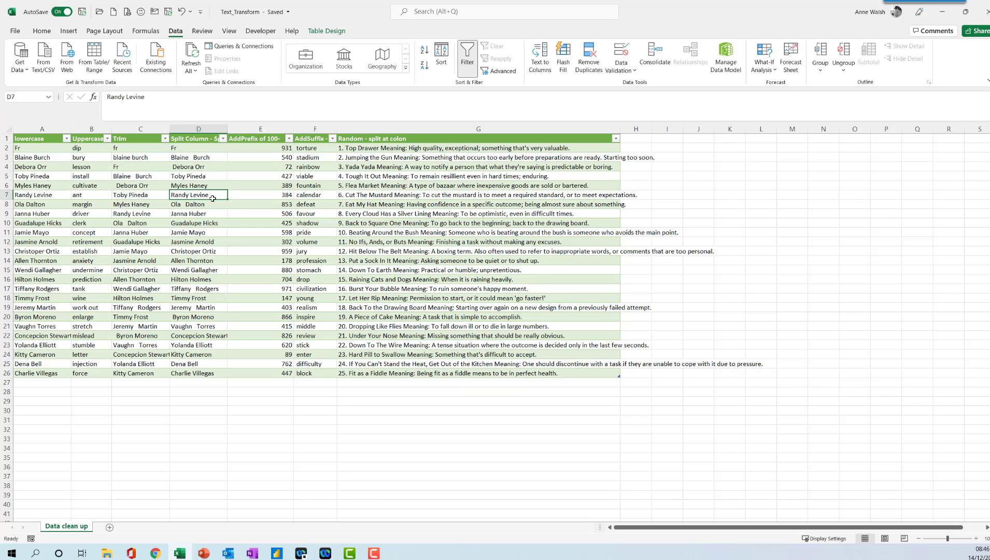
click(94, 57)
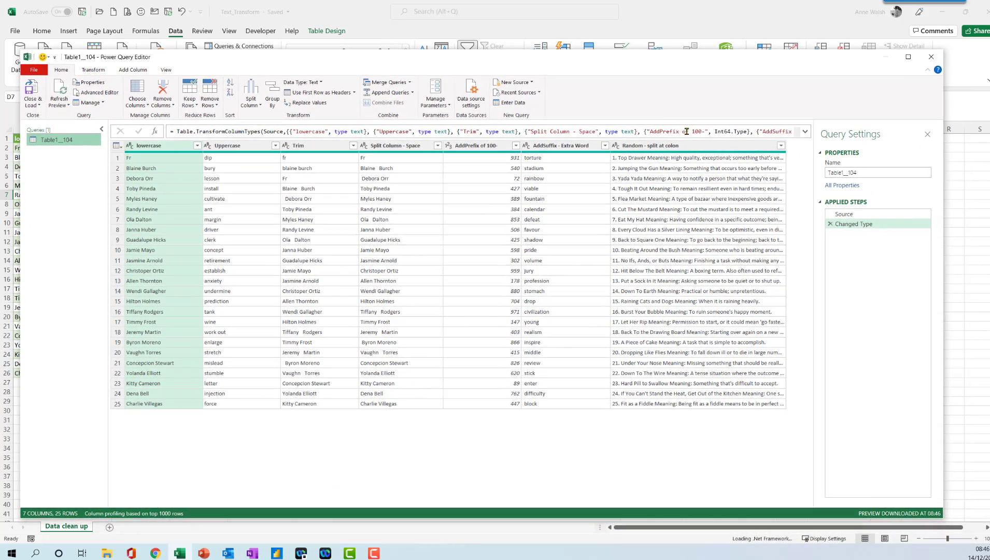
click(908, 56)
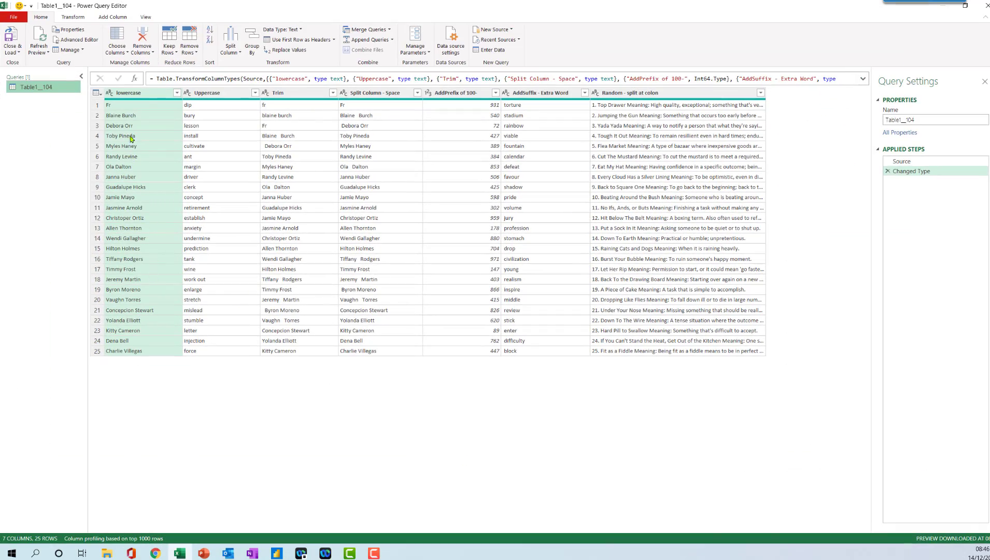
Convert the text in the lowercase column to lowercase
click(73, 18)
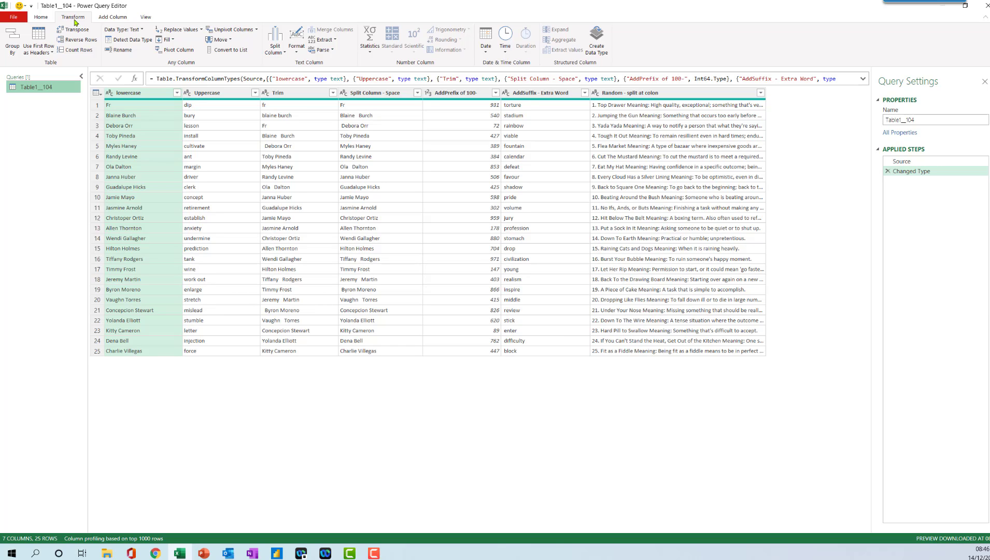
mouse_move(89, 16)
mouse_down()
mouse_move(50, 20)
mouse_move(92, 20)
mouse_up()
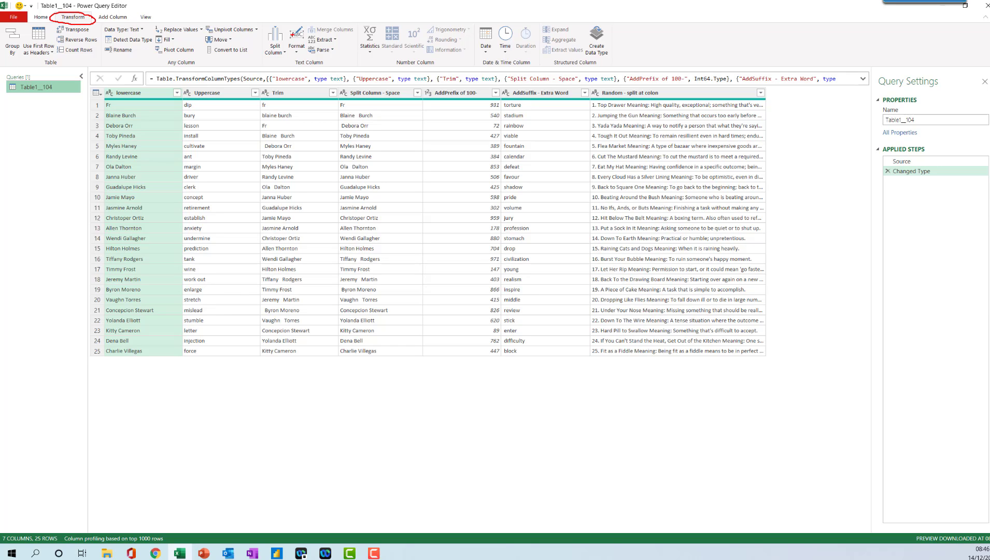
mouse_move(286, 26)
mouse_down()
mouse_move(297, 71)
mouse_move(314, 31)
mouse_move(292, 27)
mouse_up()
key(Escape)
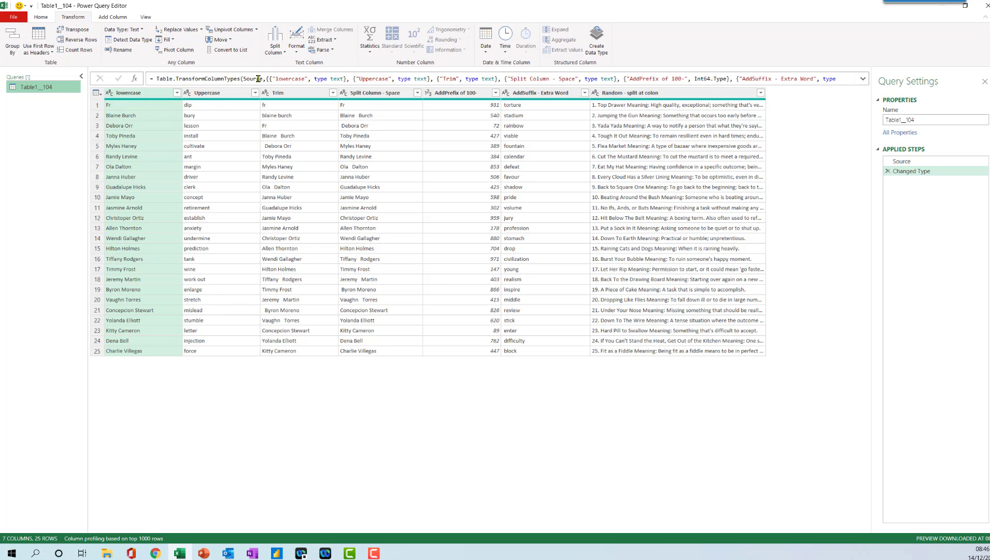
click(297, 52)
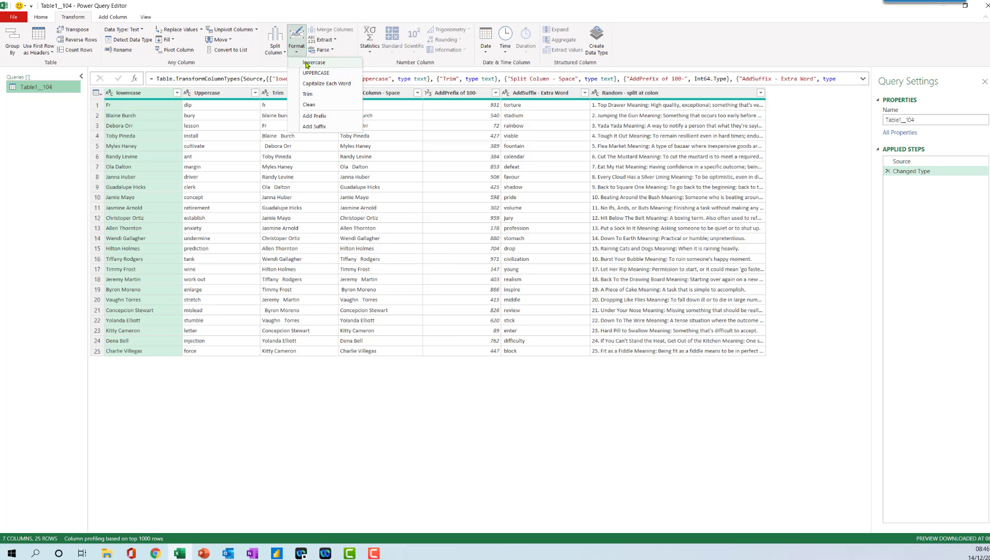
click(305, 62)
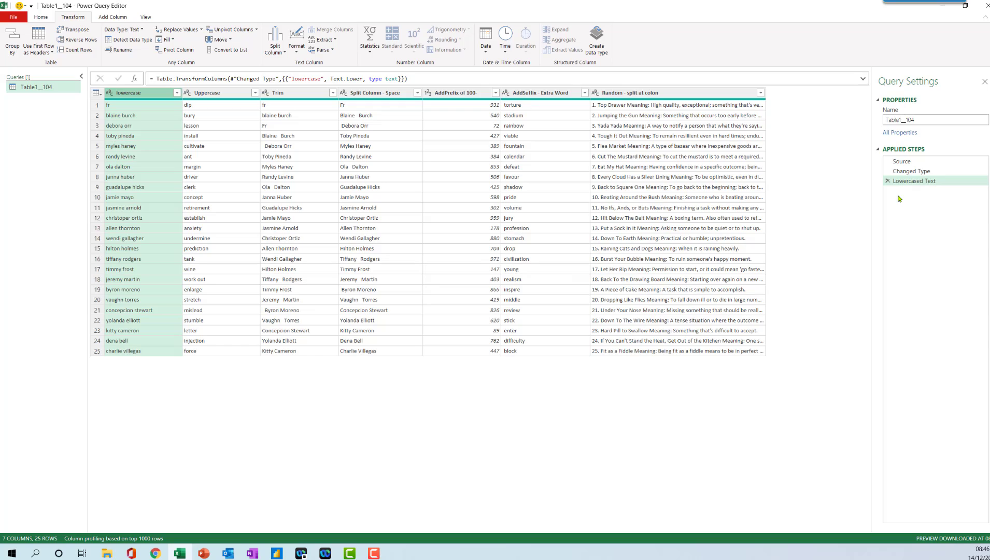
mouse_move(954, 188)
mouse_down()
mouse_move(892, 175)
mouse_move(896, 189)
mouse_move(944, 189)
mouse_up()
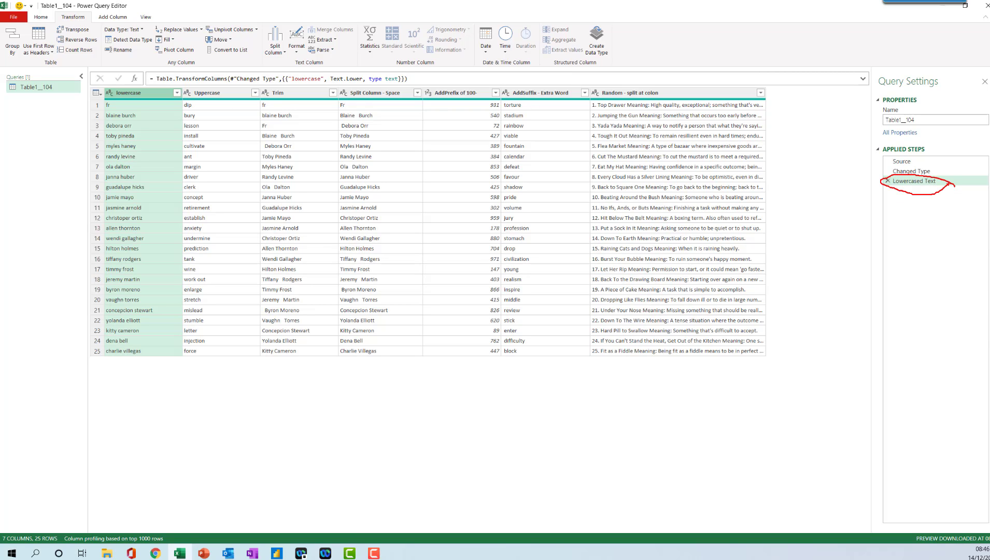
key(Escape)
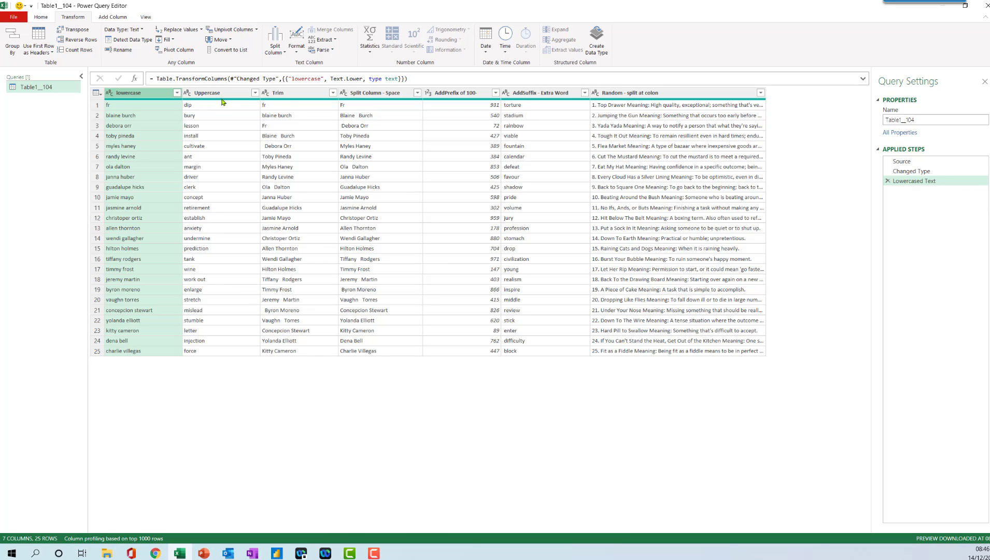
Convert the text in the Uppercase column to UPPERCASE
click(222, 96)
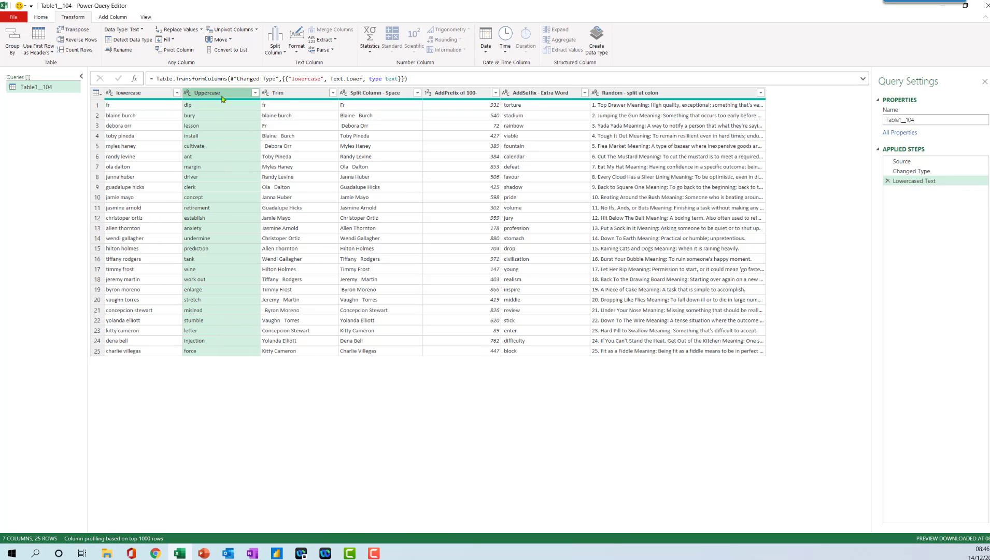
click(297, 50)
click(312, 73)
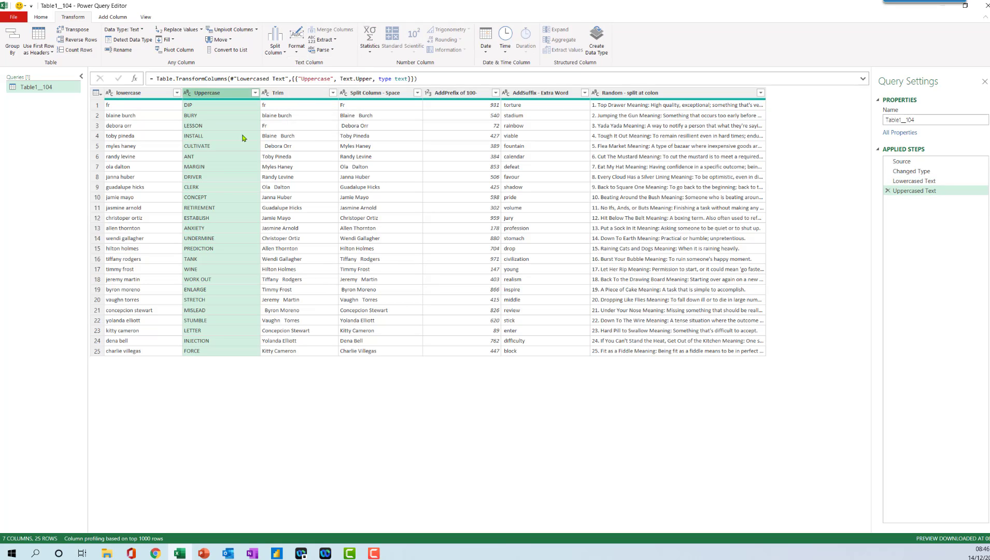
Trim the leading and trailing spaces from the text in the Trim column
click(294, 97)
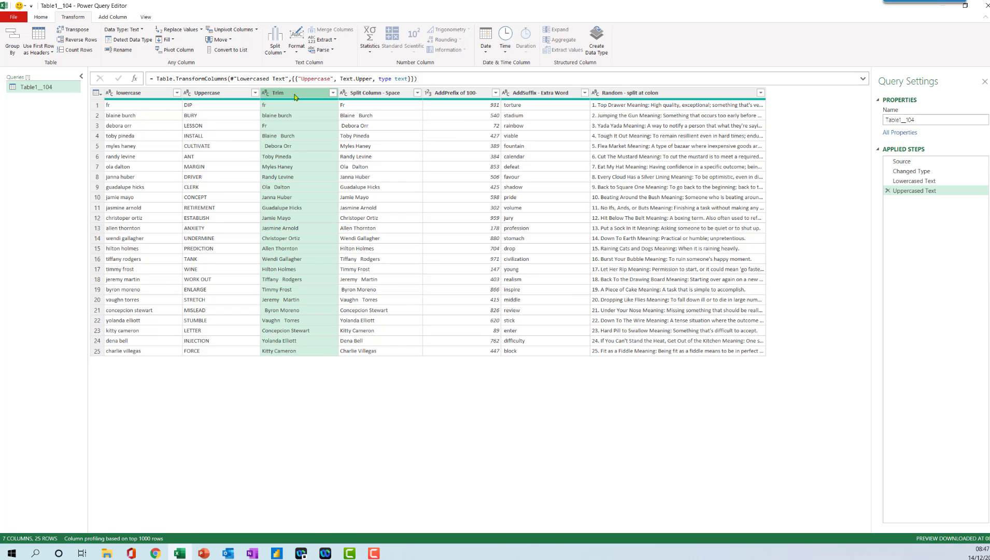
click(298, 53)
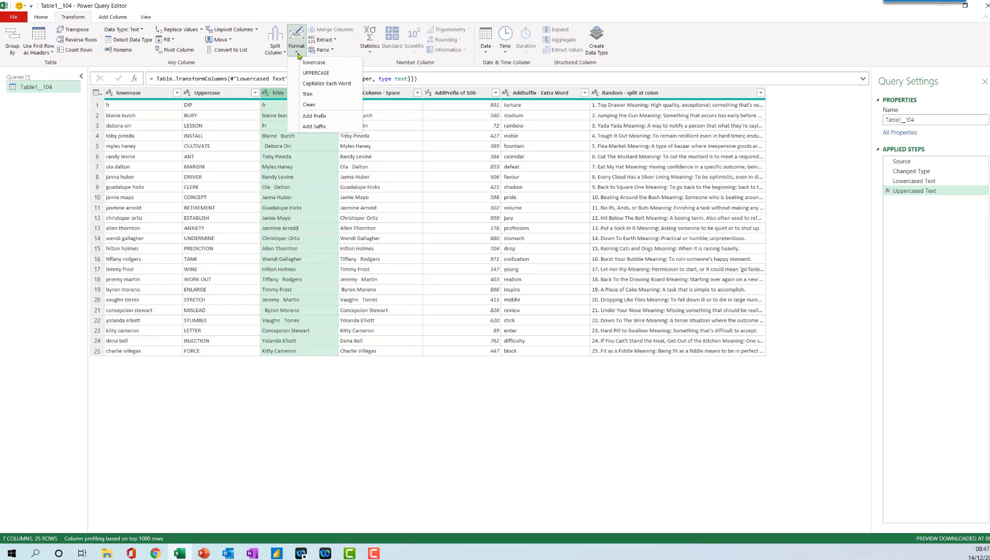
click(309, 95)
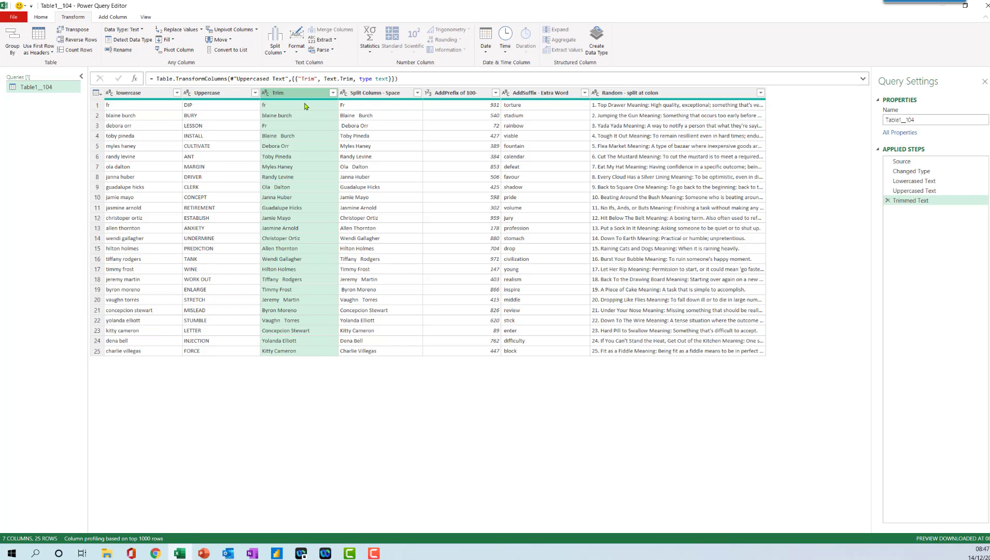
Split the Trim column at each occurrence of the space delimiter and remove the resulting Trim.3 column
click(285, 53)
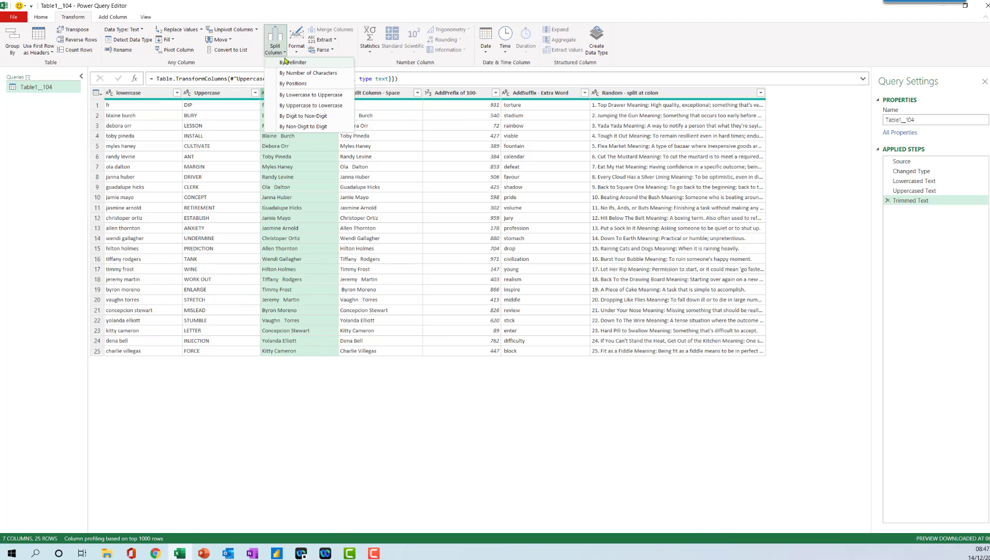
click(291, 62)
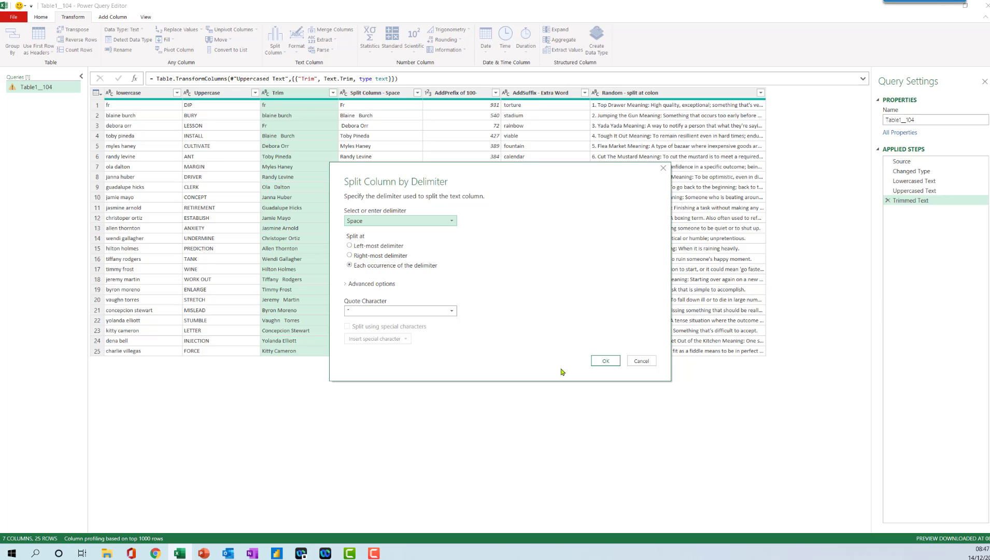
click(605, 361)
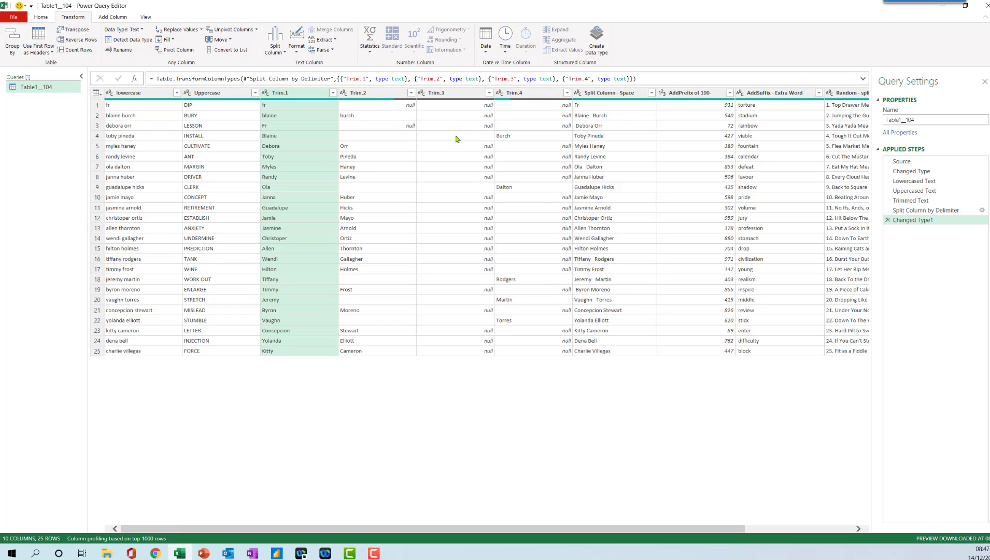
right_click(456, 95)
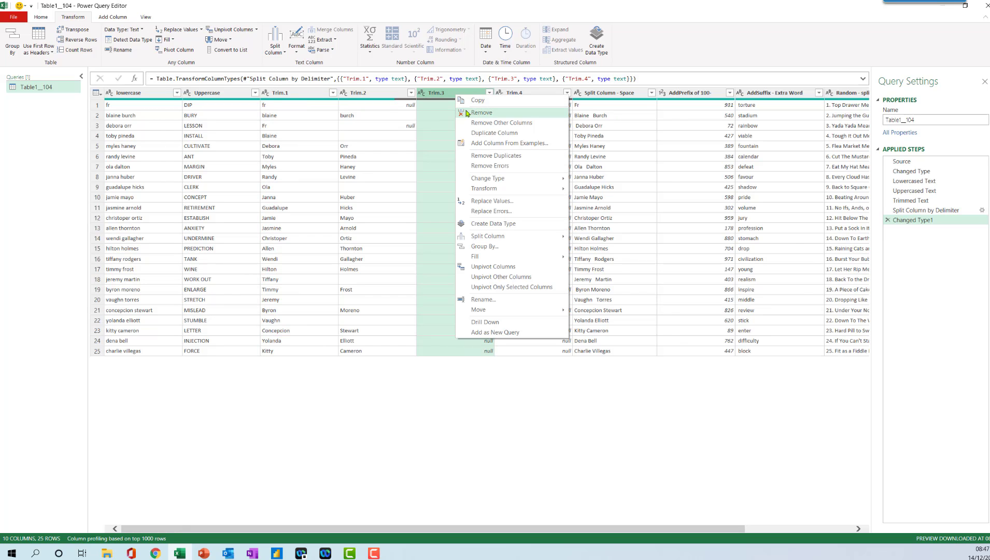
click(466, 113)
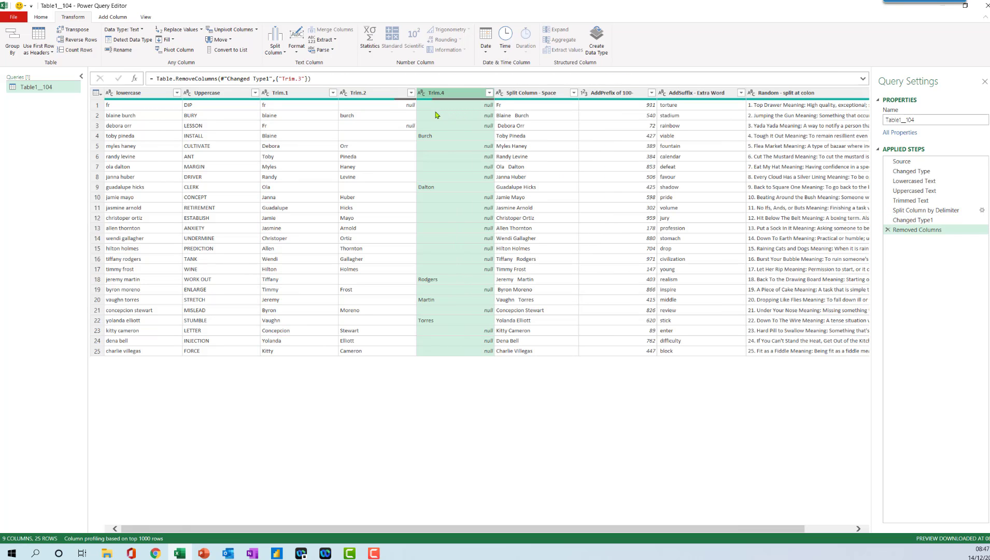
Merge the Trim.1, Trim.2 and Trim.4 columns with no separator into a column named "Merged for Trim"
click(293, 95)
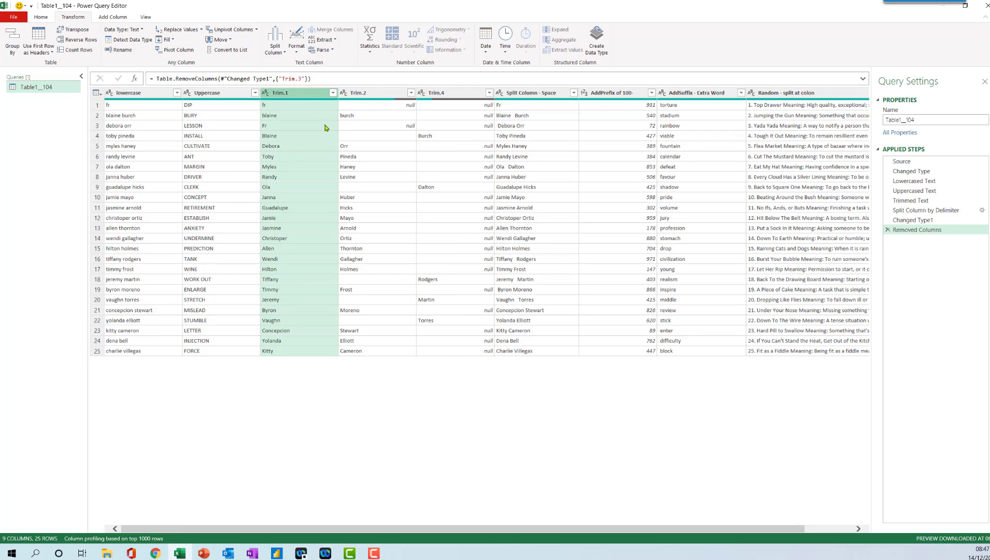
shift+click(450, 95)
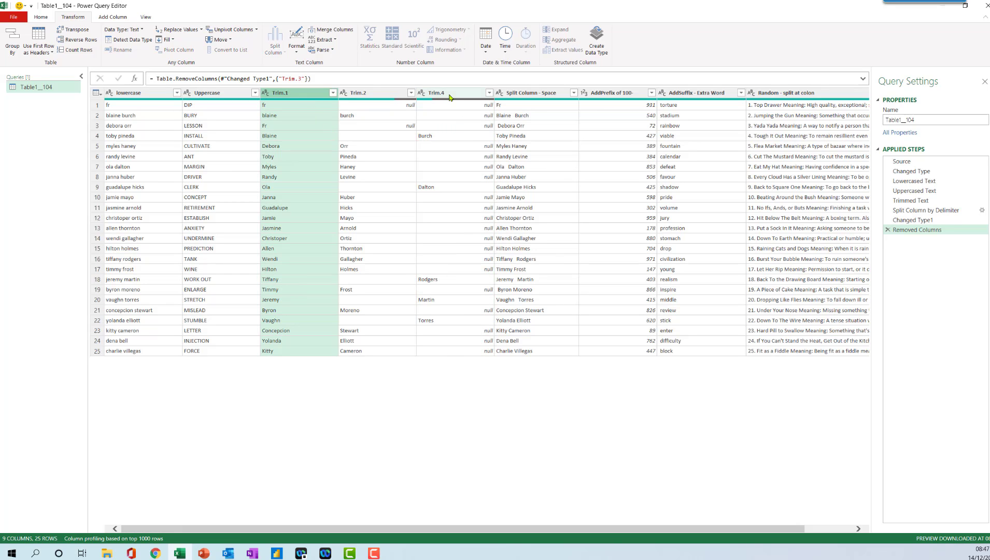
click(334, 30)
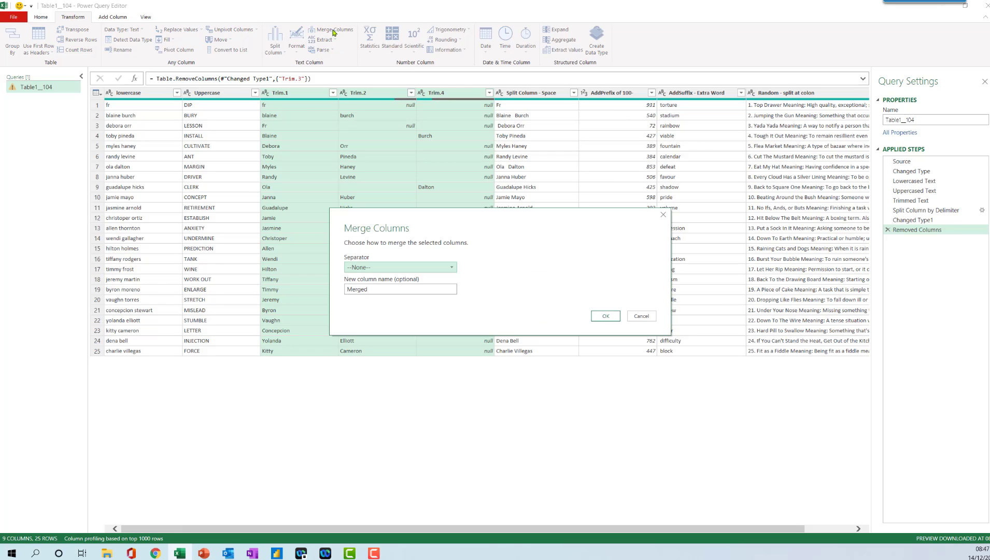
drag(395, 289, 340, 293)
click(382, 289)
text(Me)
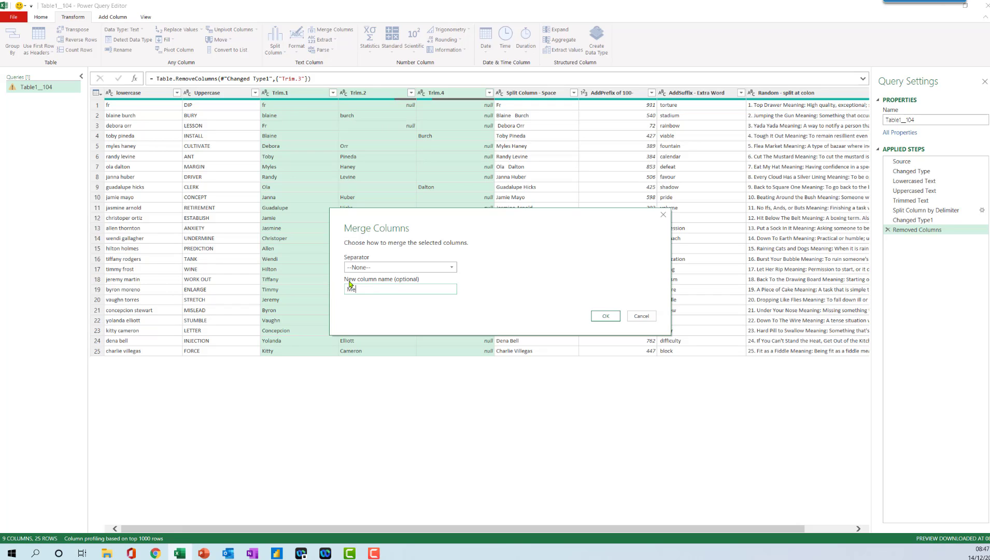
text(rged for Trim)
click(605, 316)
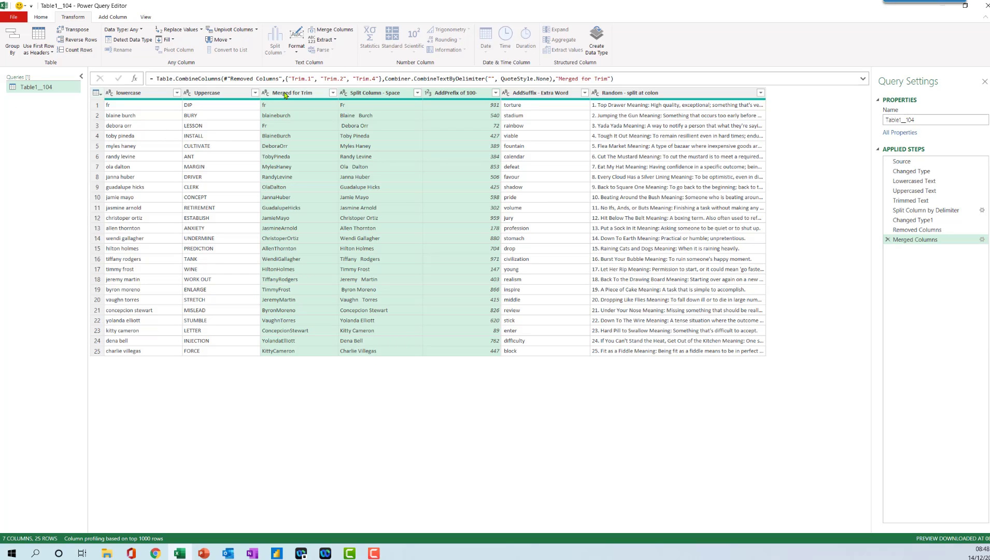
Edit the existing merge of the trimmed name columns so that "Merged for Trim" uses Space as its separator
click(285, 93)
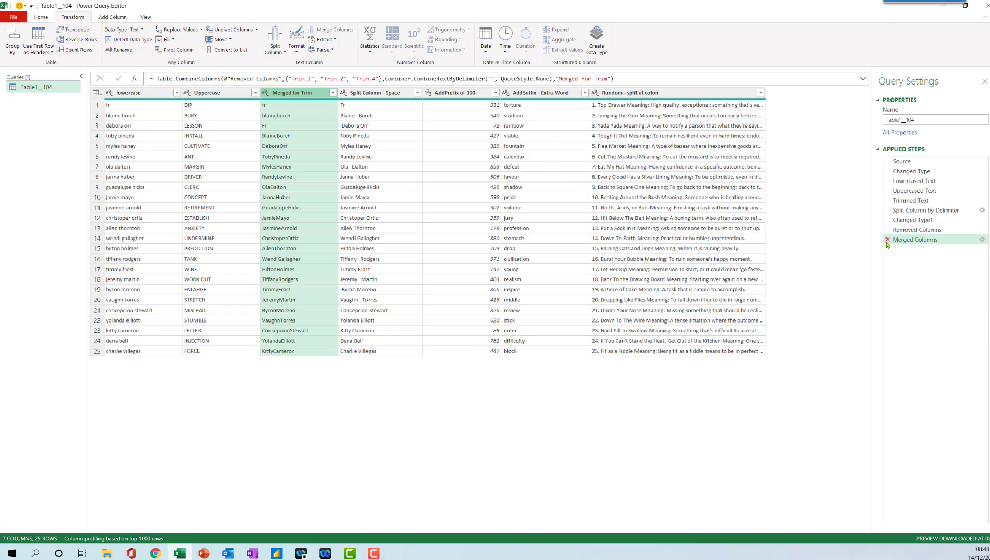
click(982, 241)
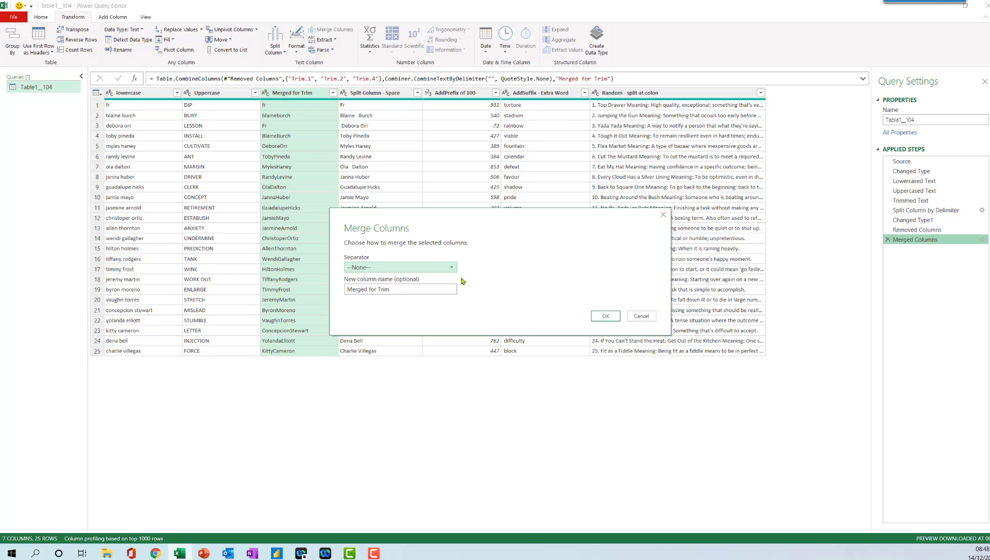
click(451, 268)
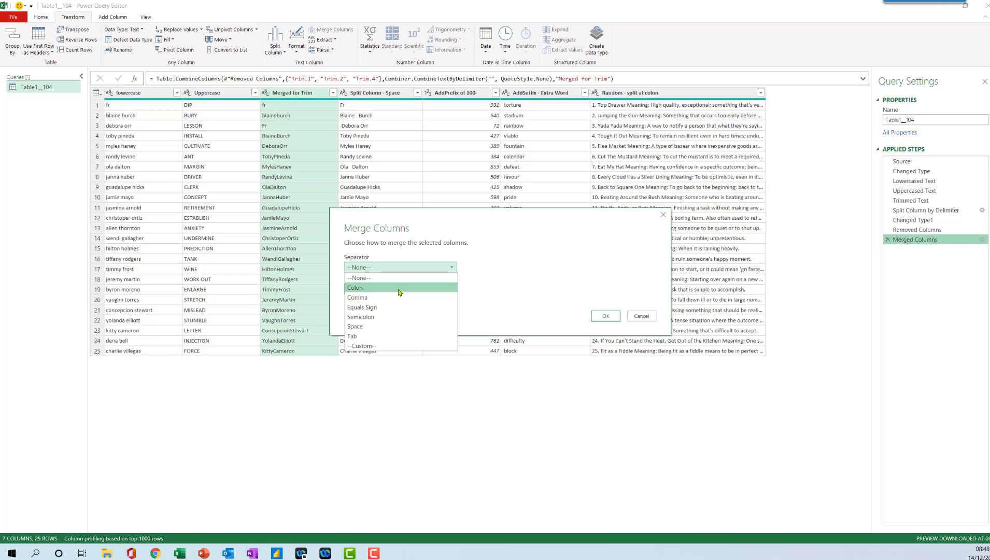
click(384, 327)
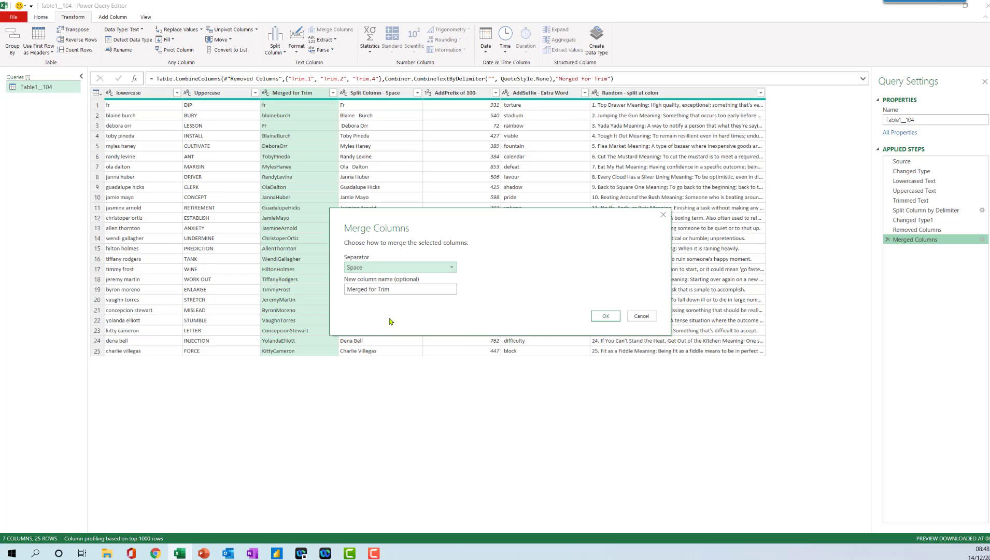
click(605, 318)
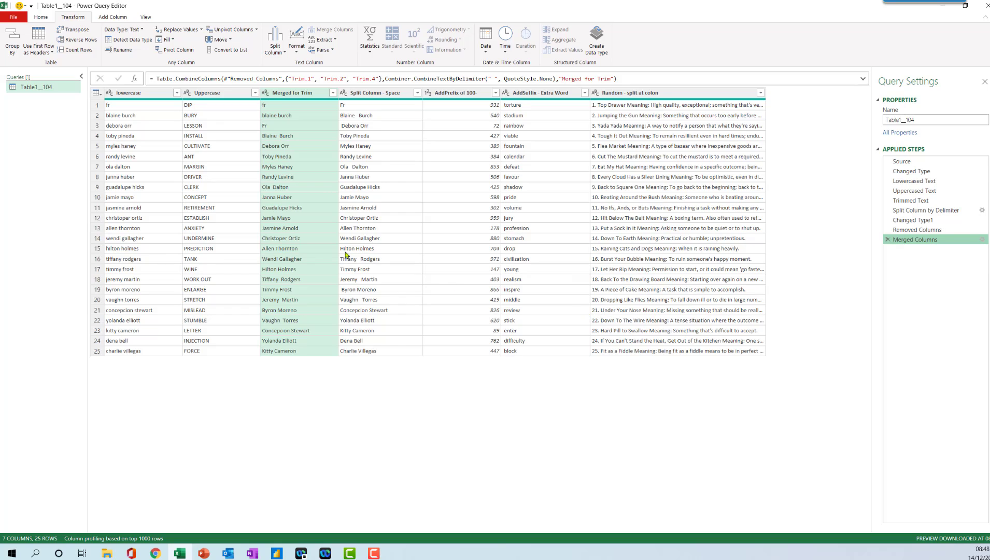
Trim the leading and trailing spaces from the text in the Merged for Trim column
click(298, 96)
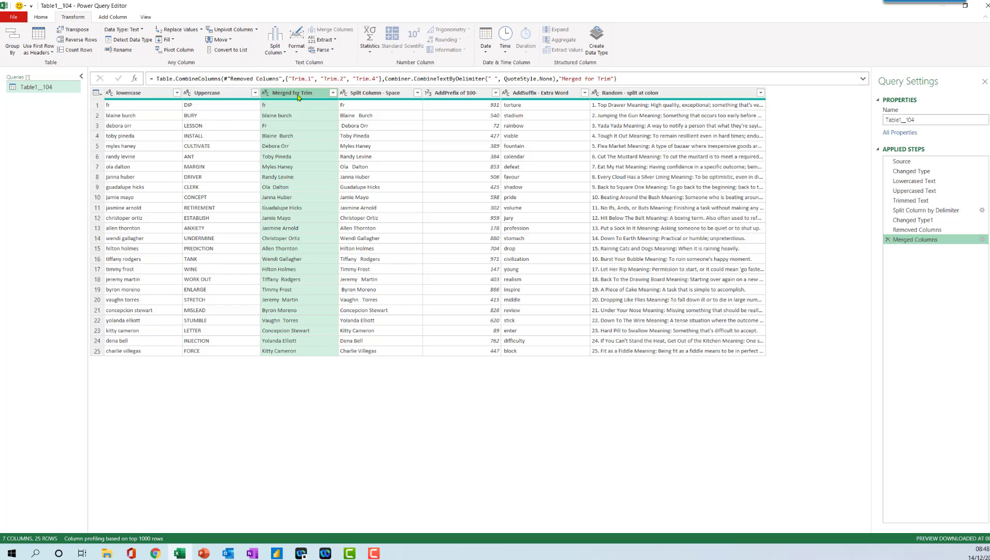
click(296, 46)
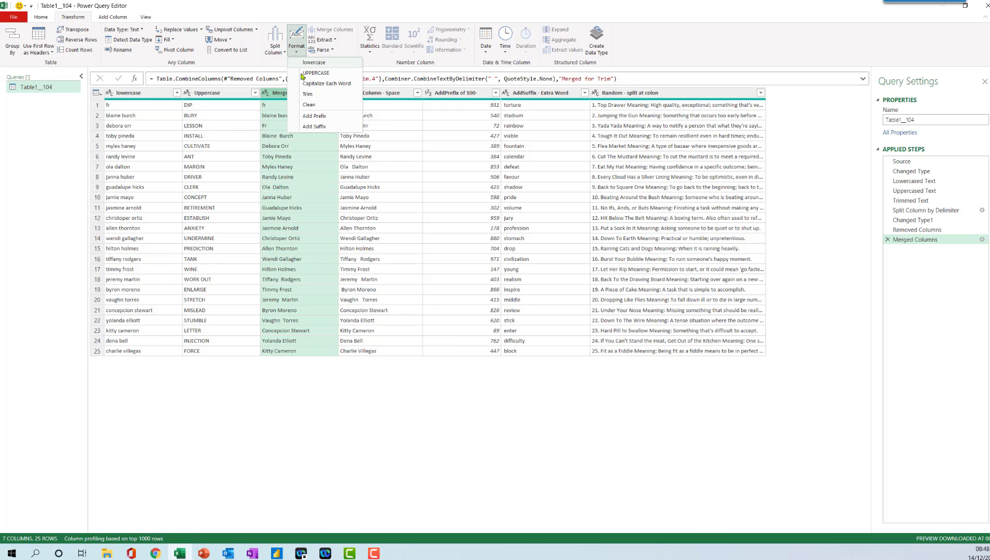
click(309, 95)
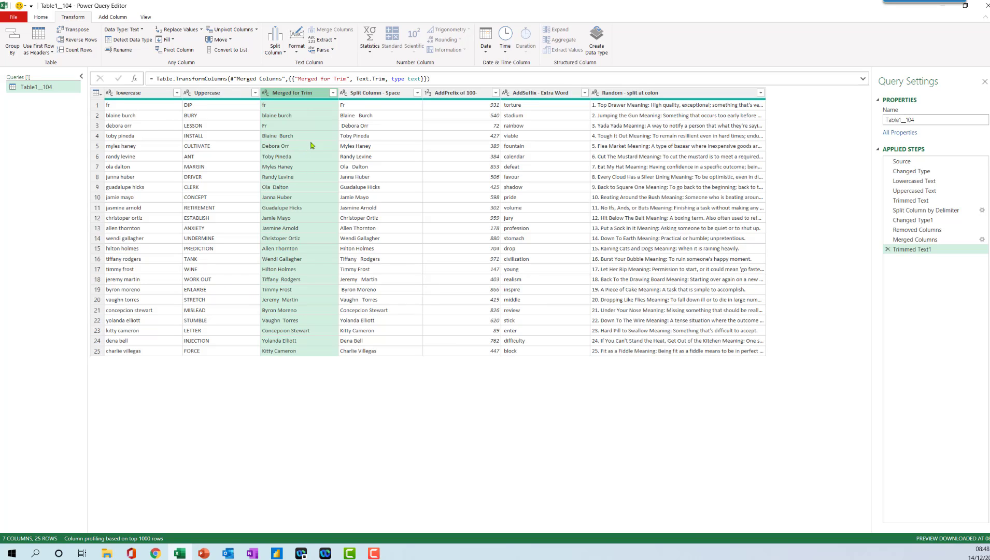
Split the "Split Column - Space" column at each occurrence of the space delimiter
click(379, 95)
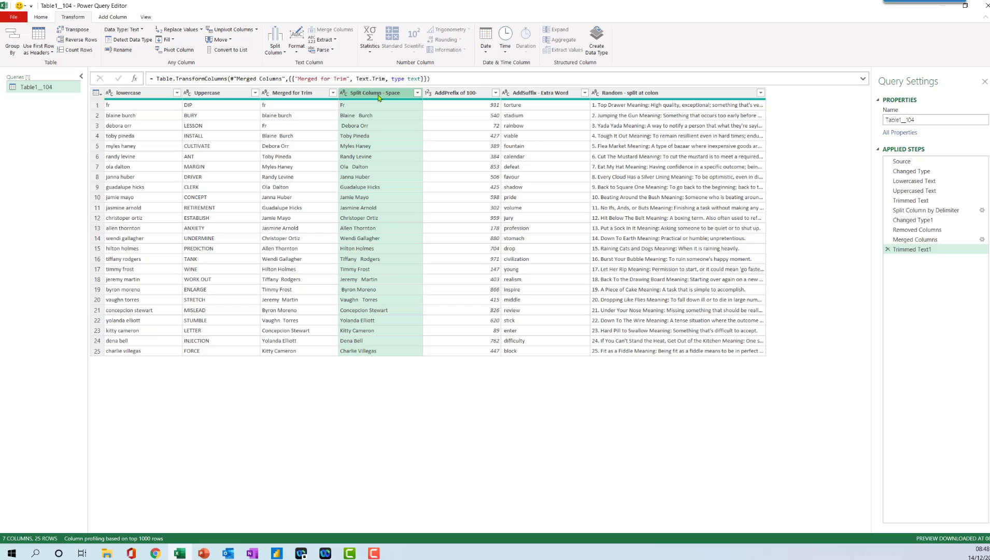
click(275, 49)
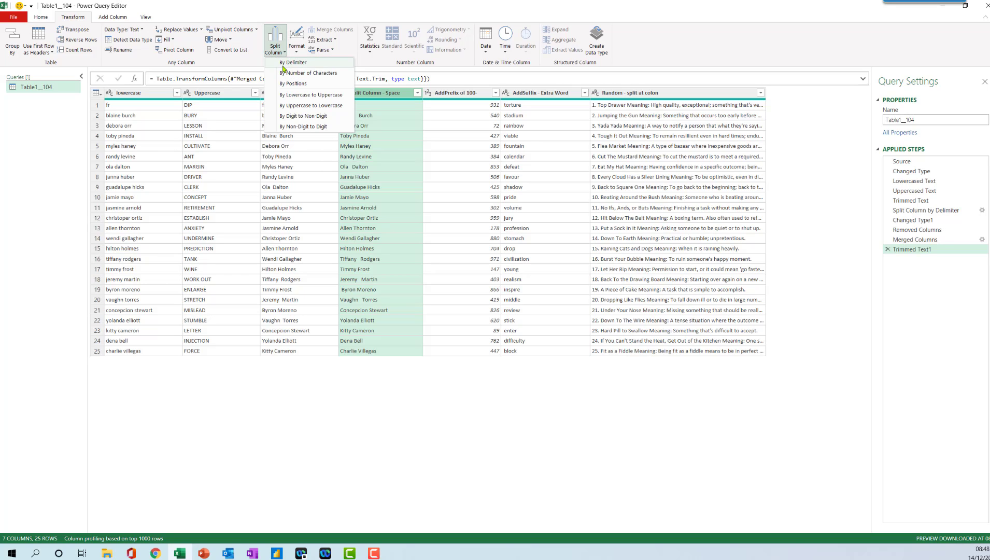
click(286, 63)
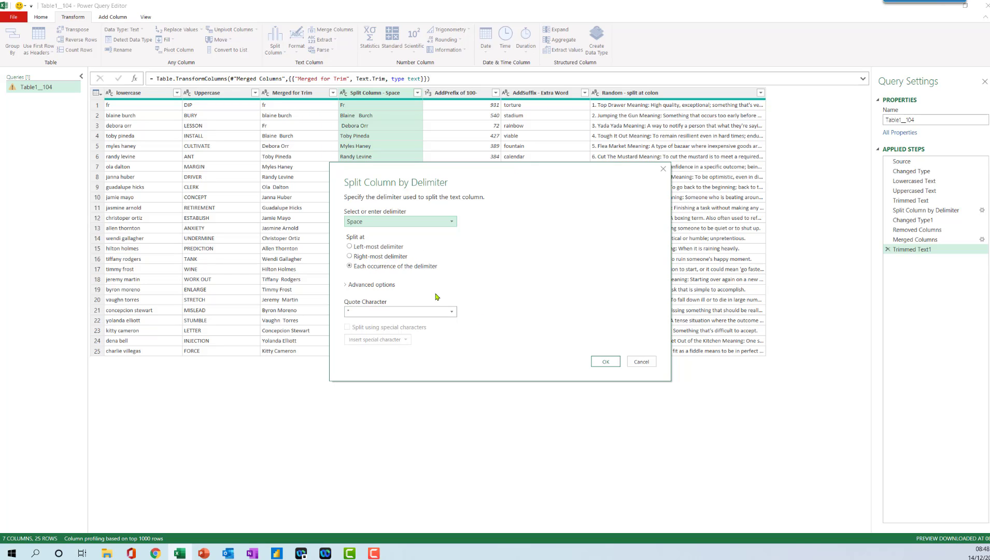
click(452, 314)
click(408, 311)
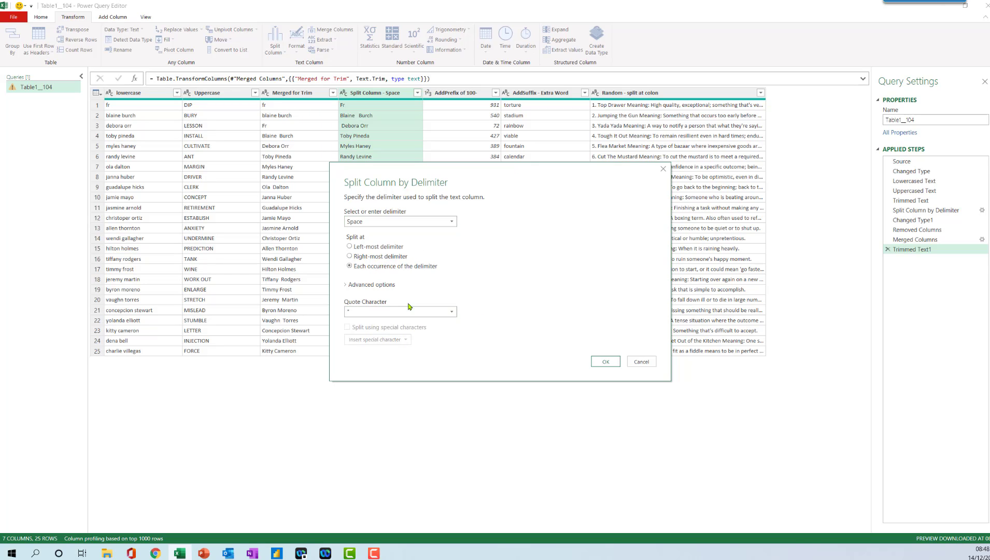
click(604, 362)
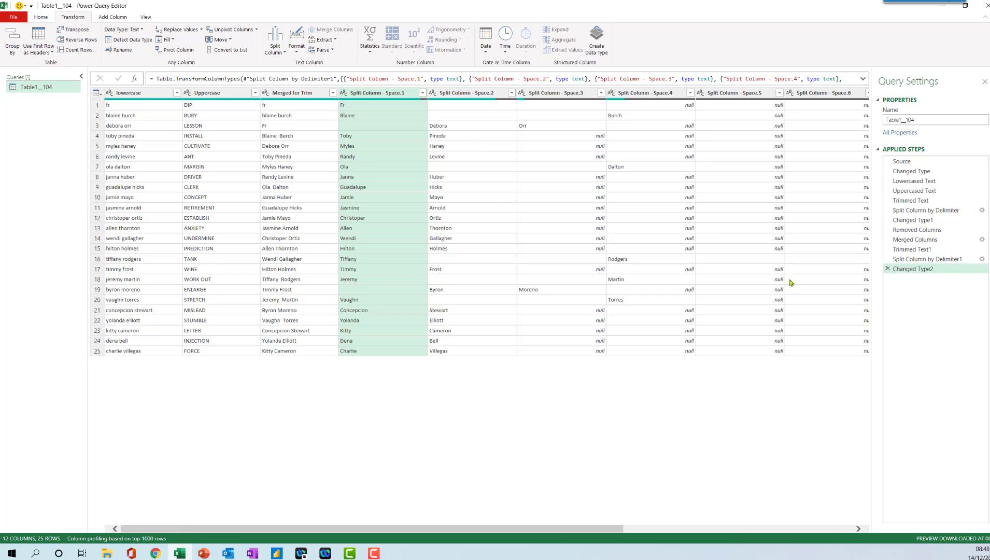
Merge the Split Column - Space.1, Space.2 and Space.3 columns with a Space separator into a column named "Merged"
shift+click(544, 96)
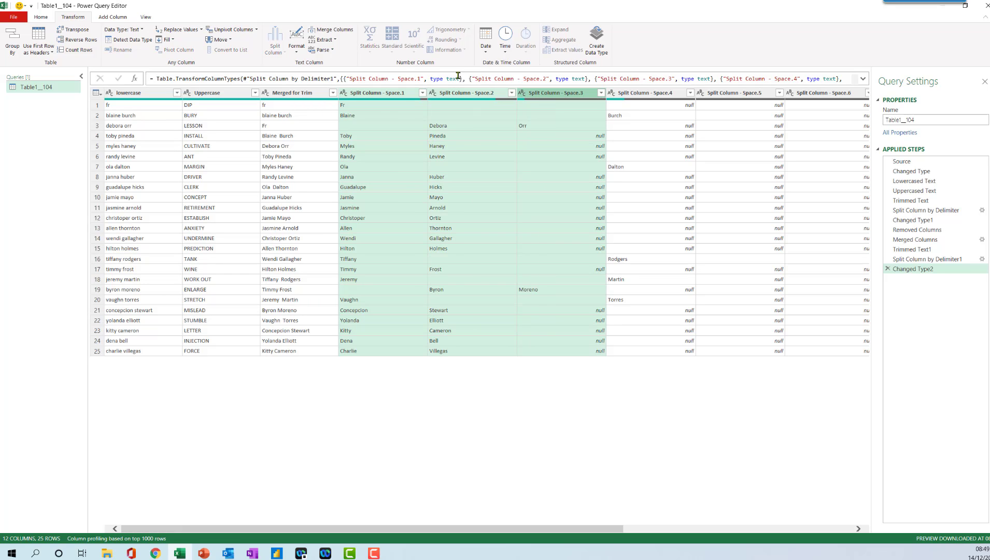
click(335, 32)
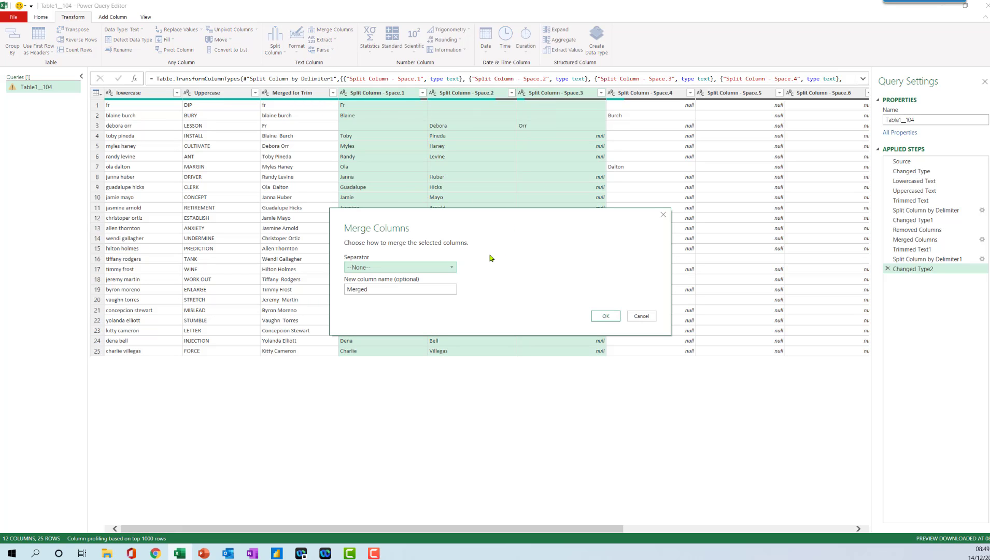
click(453, 268)
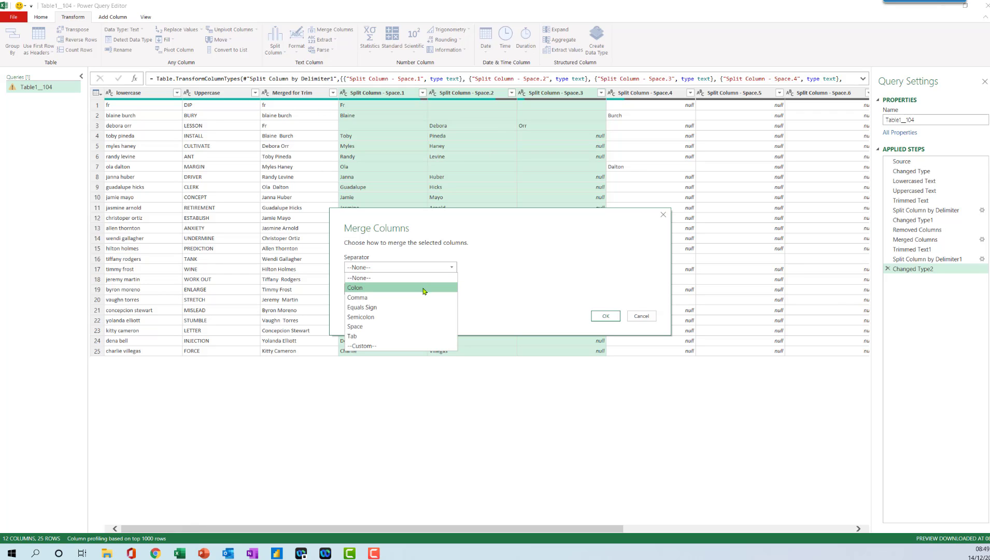
click(415, 326)
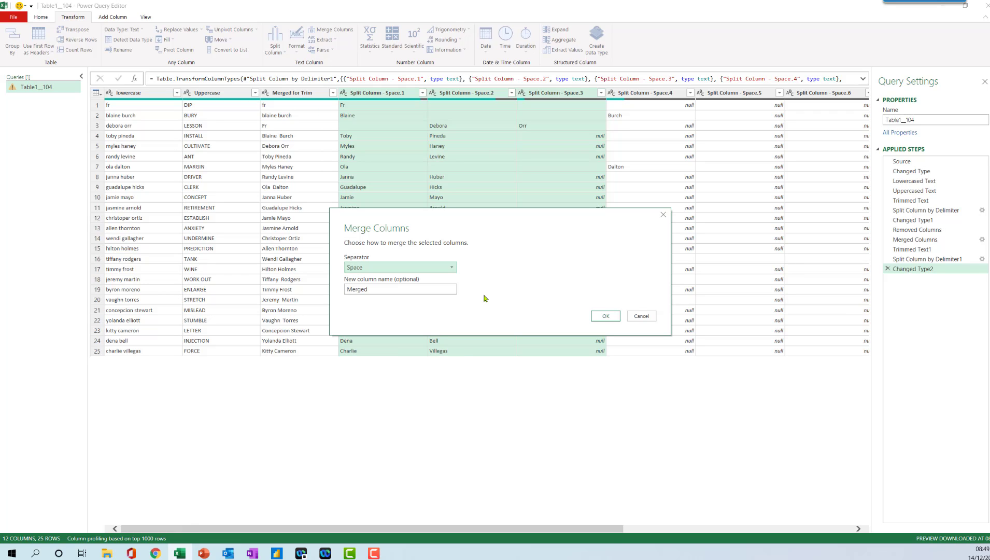
click(605, 317)
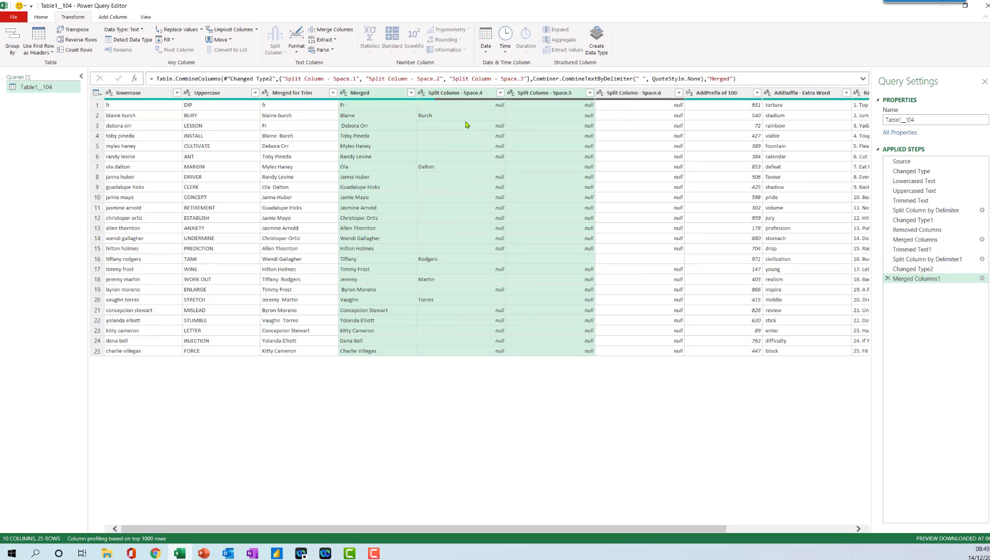
Remove the Split Column - Space.5 and Split Column - Space.6 columns from the table
click(545, 98)
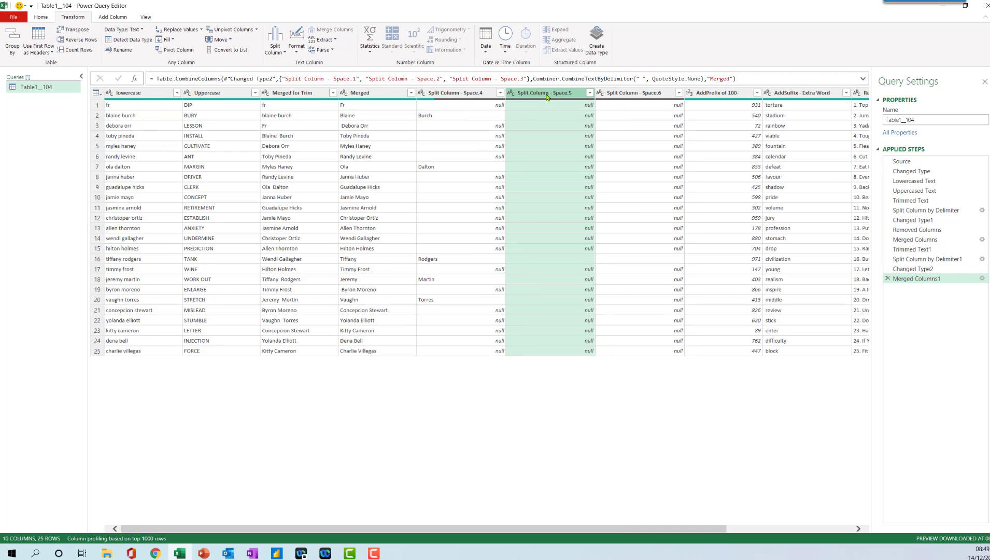
right_click(547, 96)
click(562, 115)
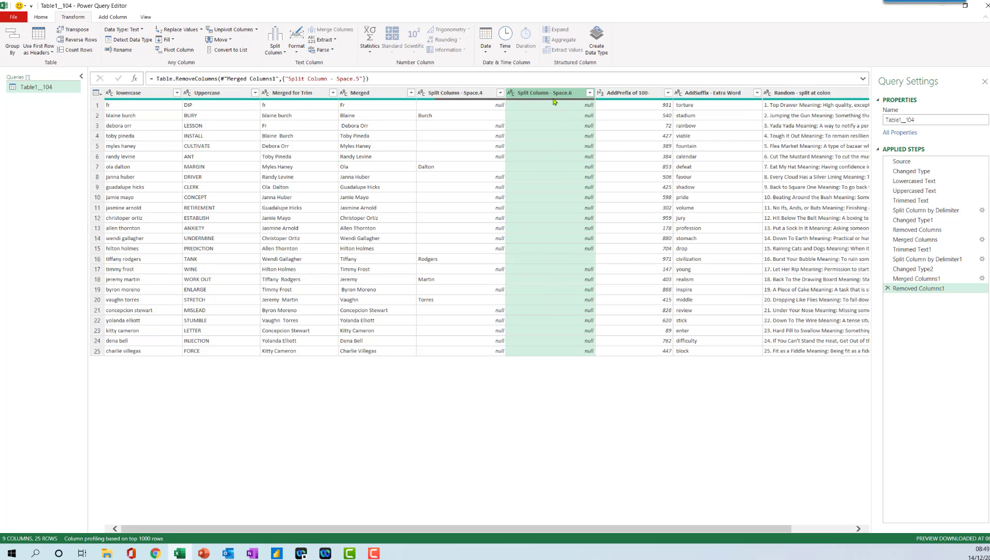
right_click(552, 94)
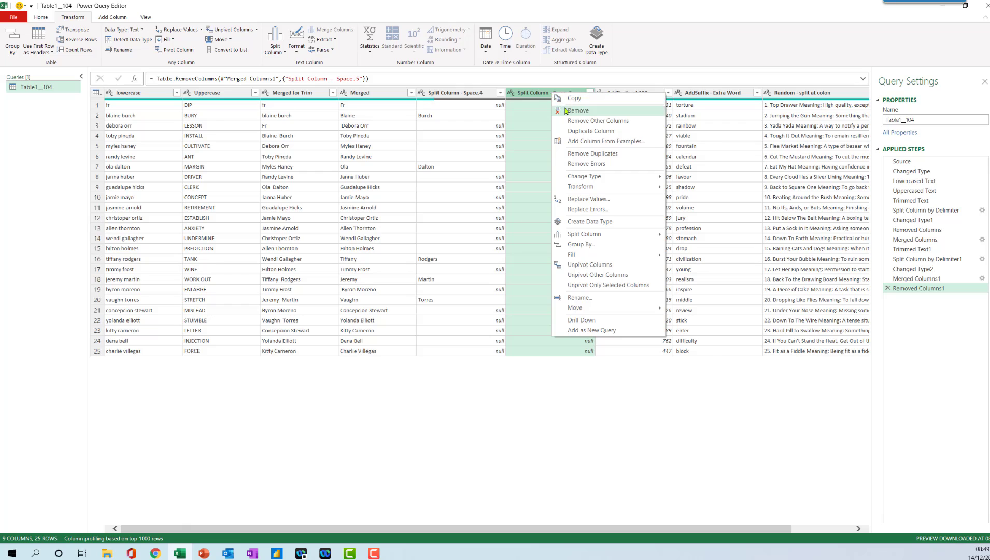
click(566, 111)
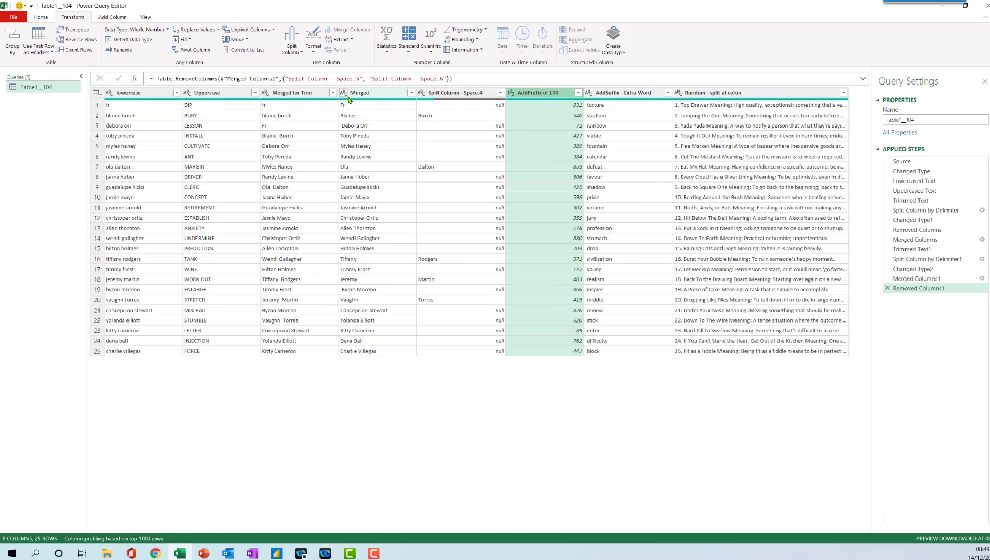
Merge the Merged and Split Column - Space.4 columns with no separator as "Merged Two", and trim it together with the AddPrefix of 100- column
click(390, 97)
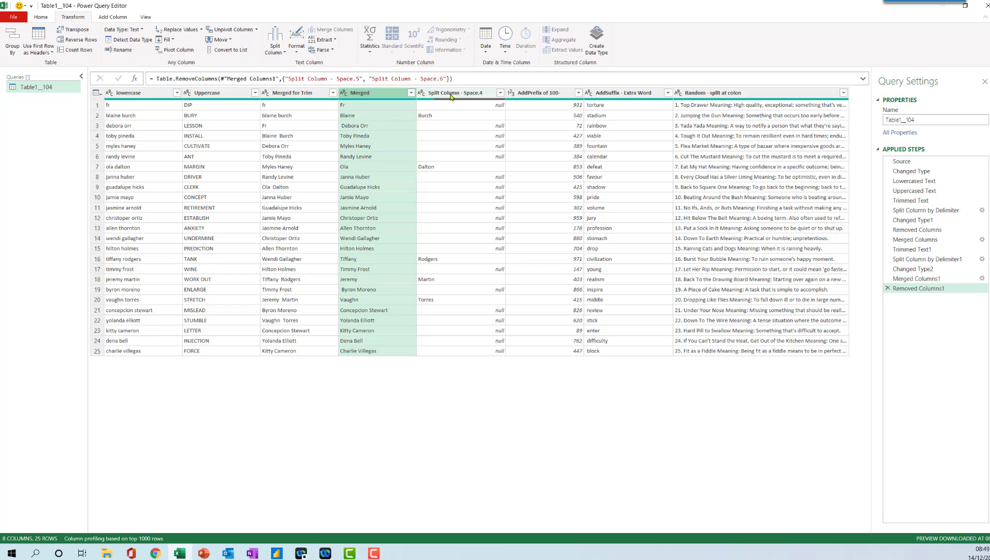
ctrl+click(451, 97)
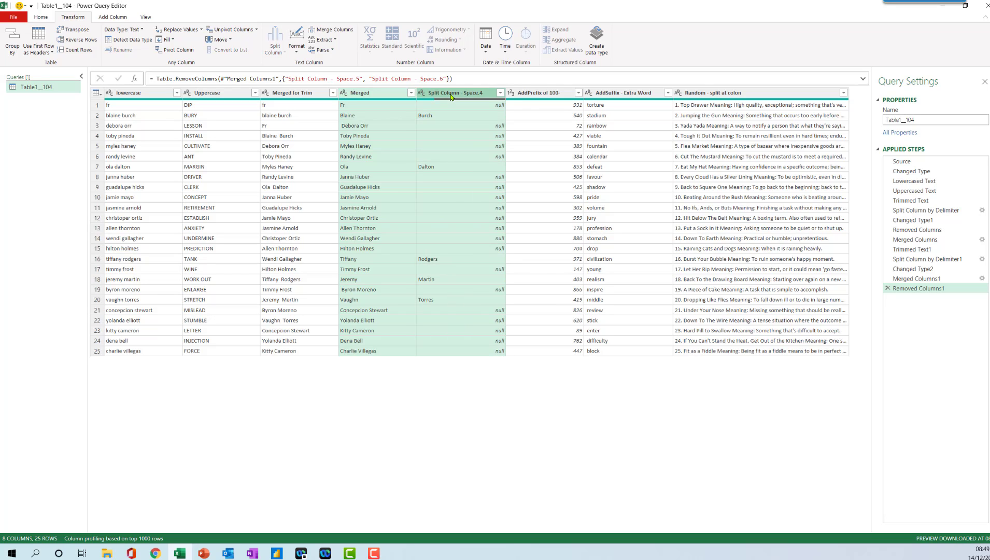
click(334, 30)
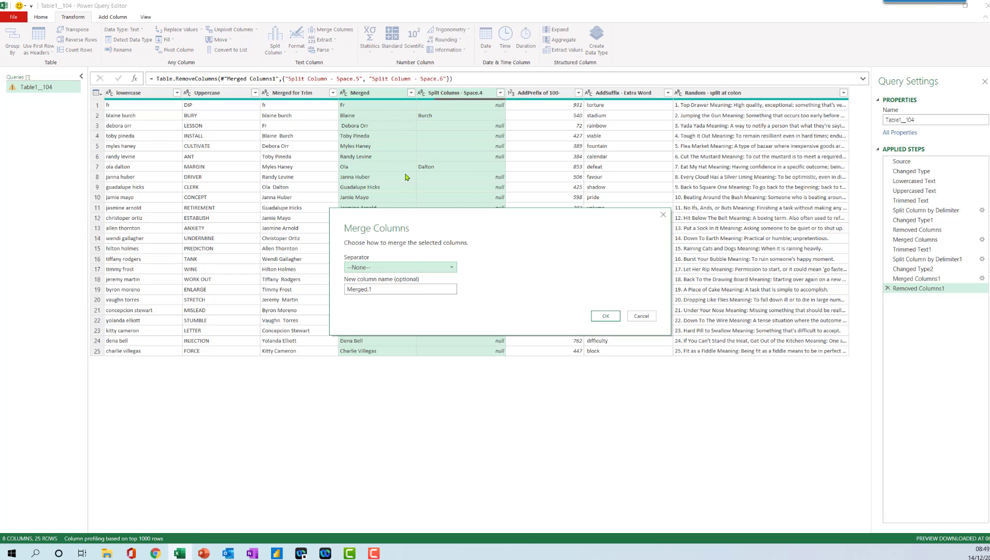
click(411, 289)
drag(411, 289, 331, 290)
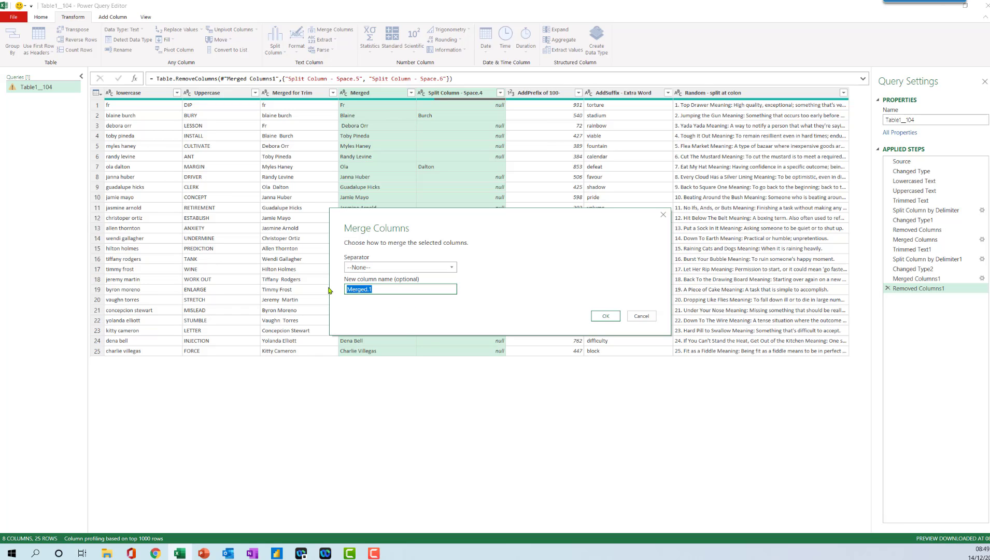
text(Me)
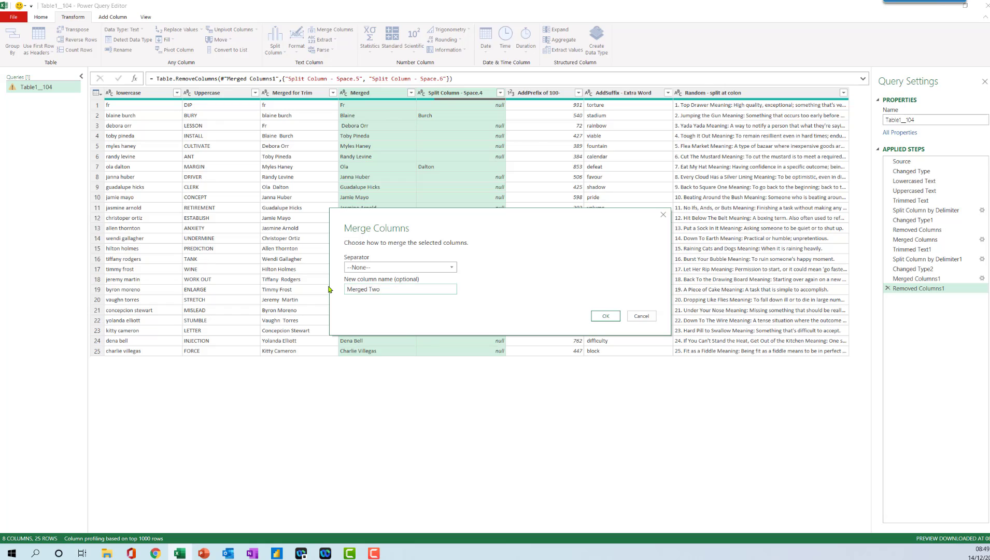
click(606, 316)
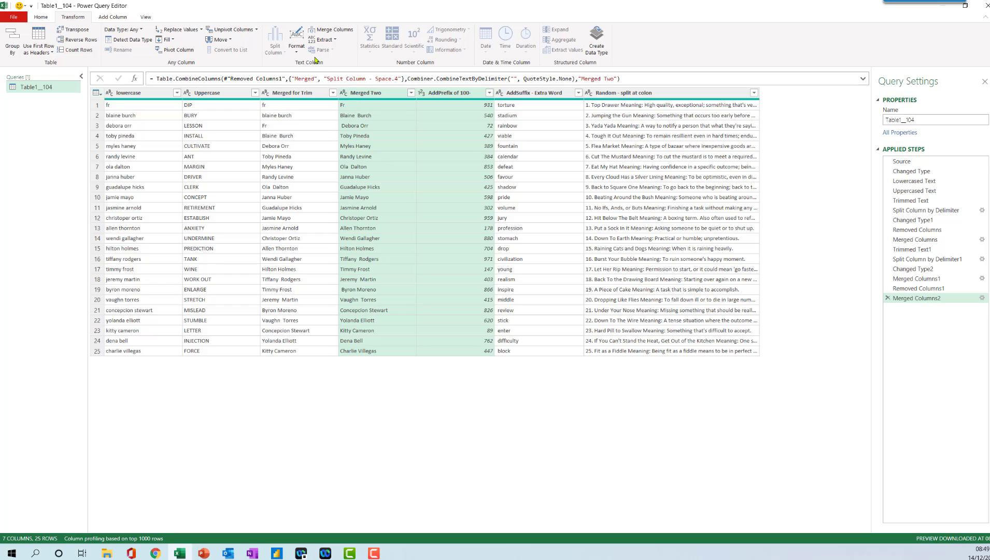
click(296, 54)
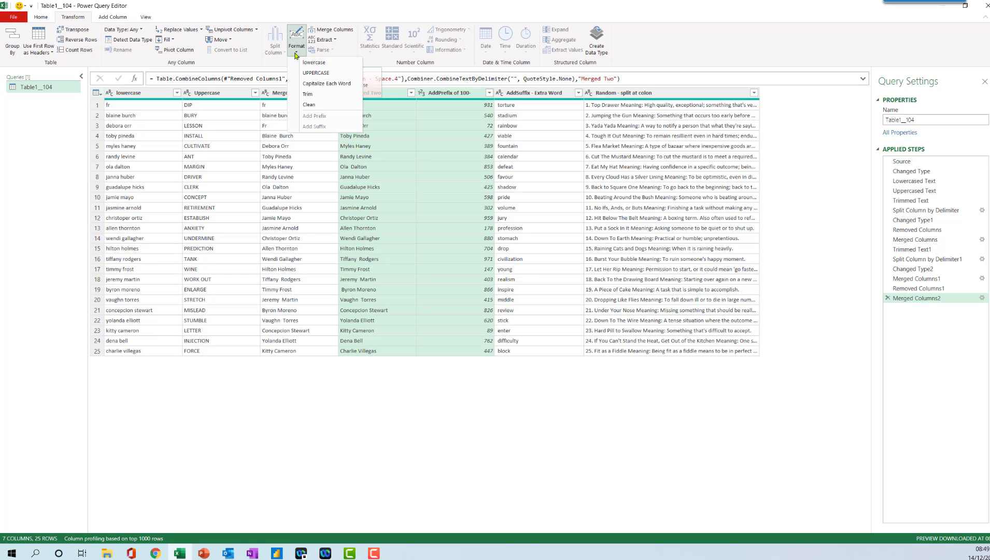
click(308, 94)
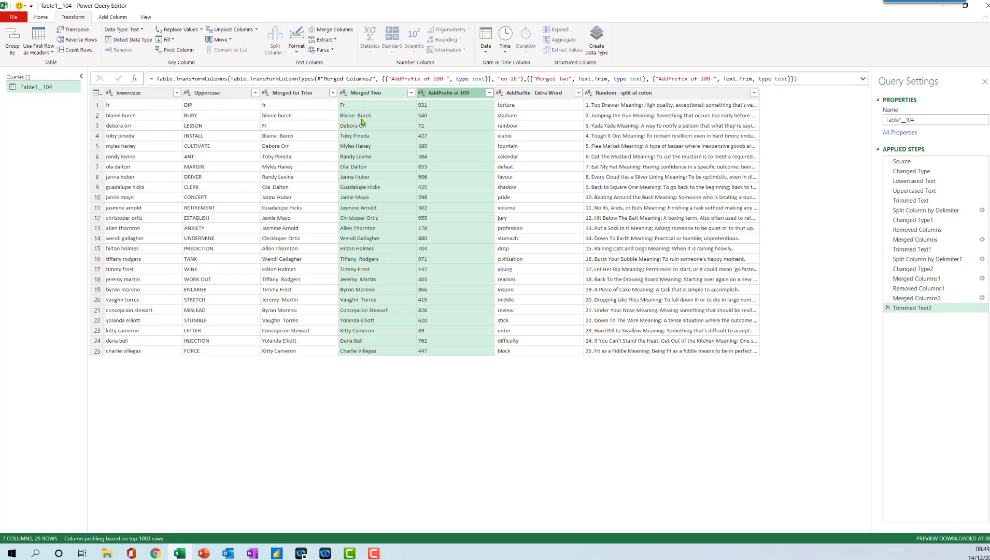
Add the prefix "100-" to every value in the AddPrefix of 100- column
click(454, 94)
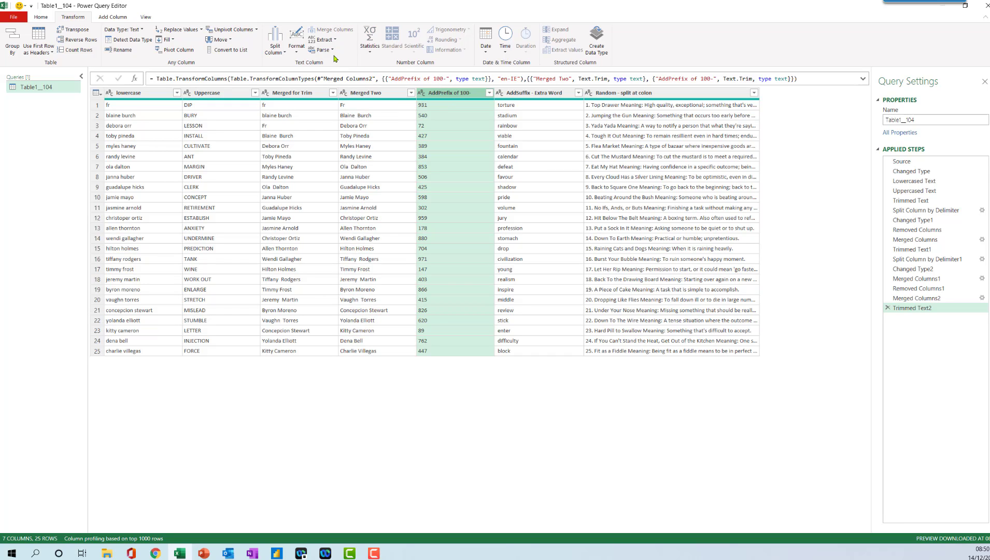
click(297, 52)
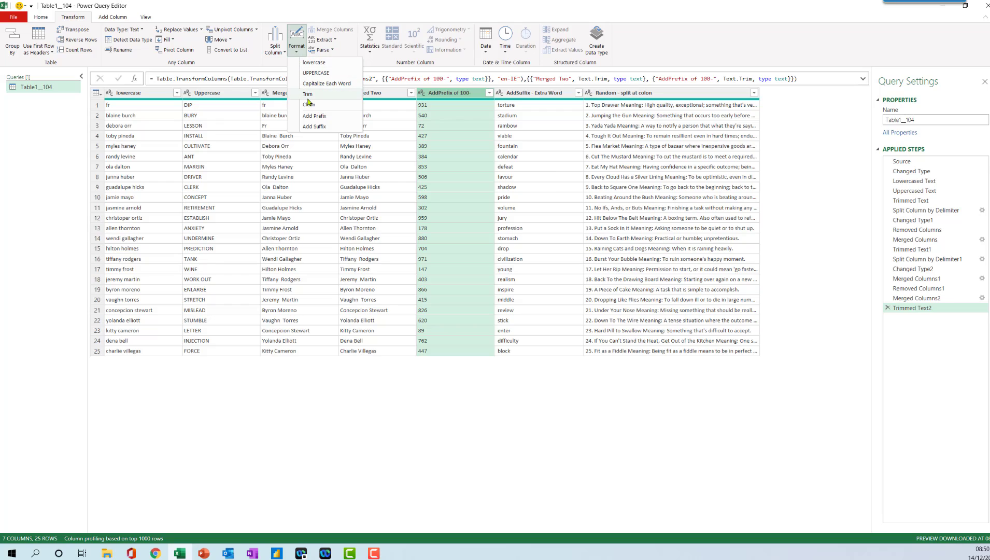
click(314, 116)
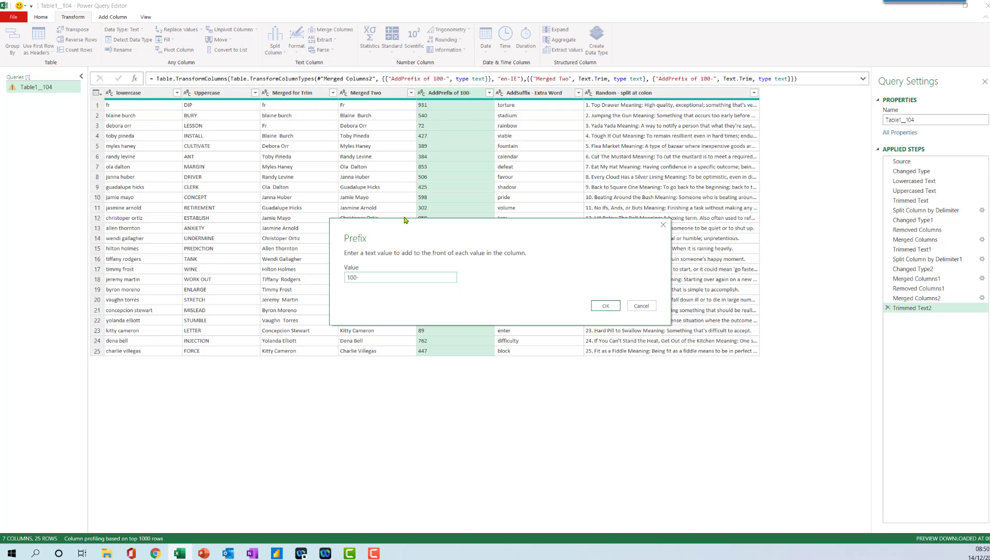
click(607, 306)
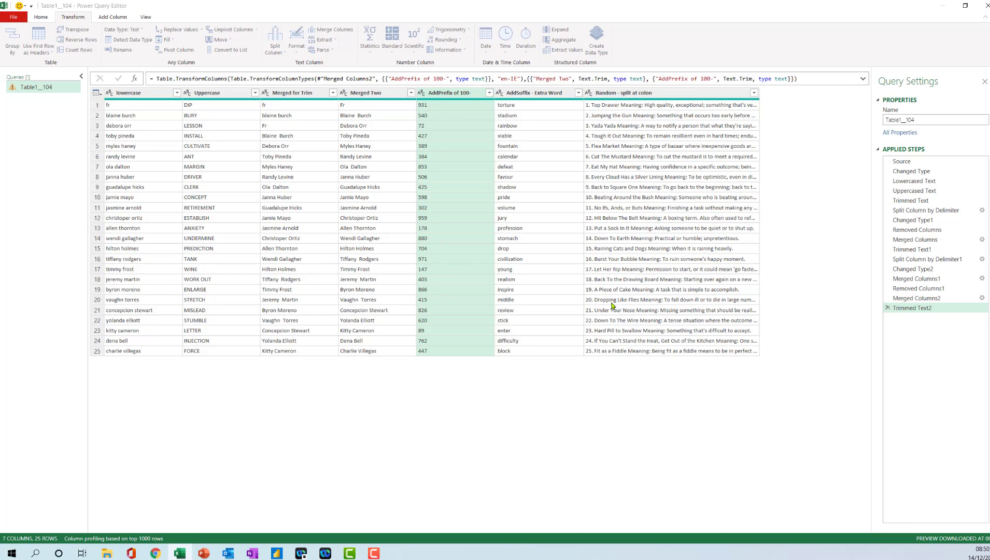
Add the suffix "- Extra Word" to every value in the AddSuffix - Extra Word column
click(541, 93)
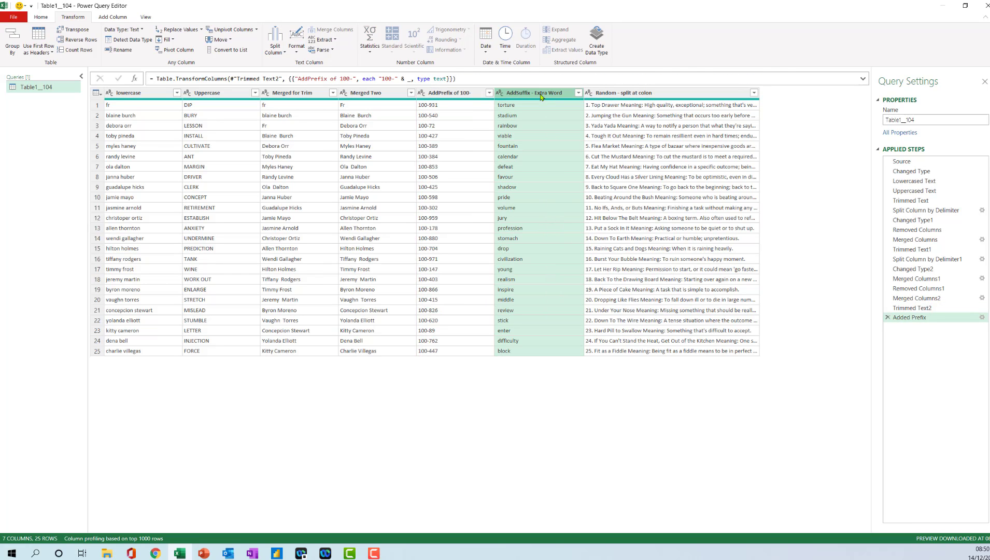
click(298, 56)
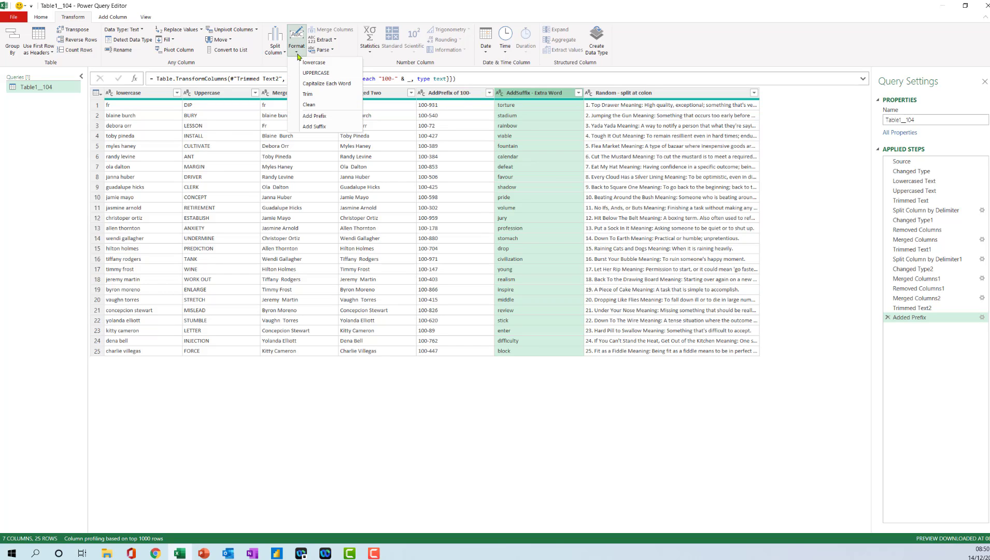
click(314, 127)
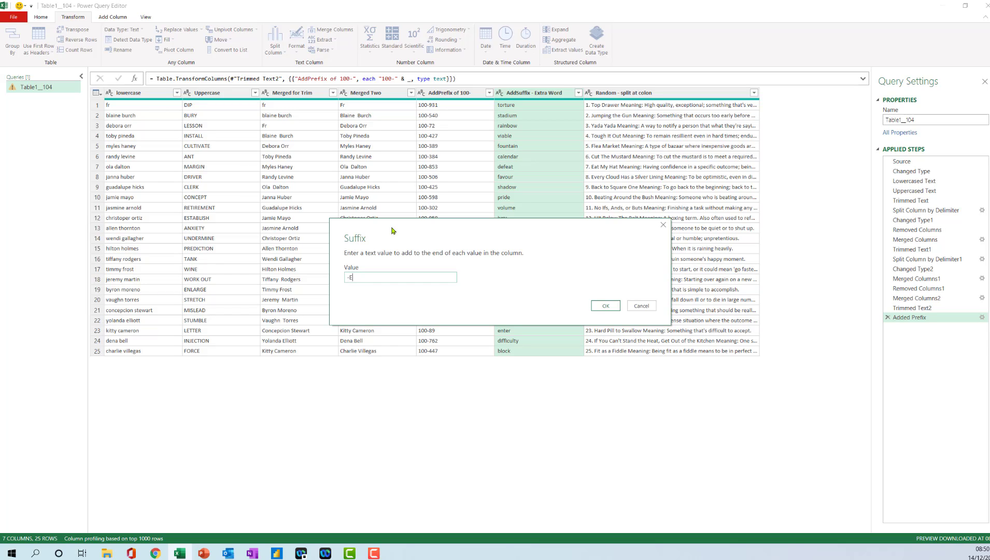
text(- Extra Word)
click(606, 306)
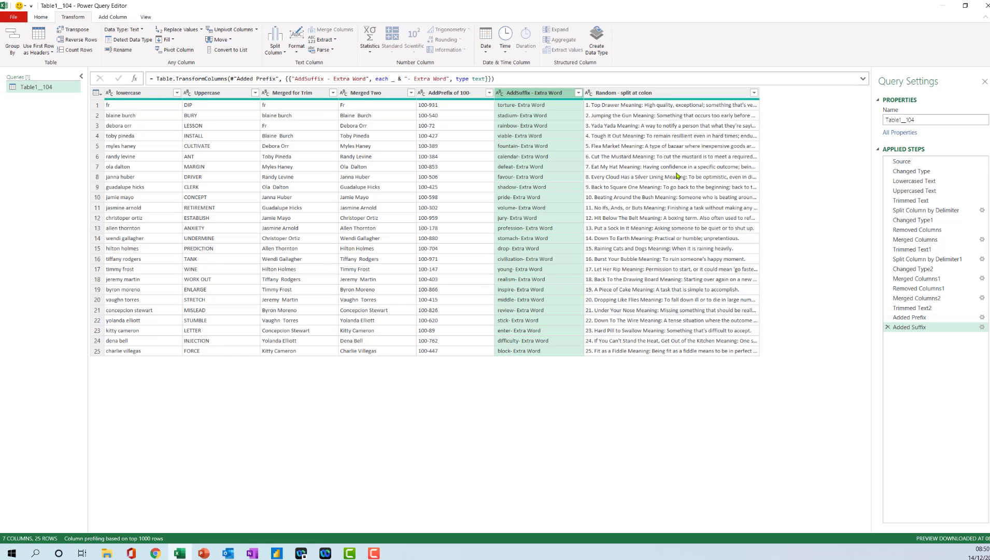
Split the Random - split at colon column by the colon delimiter at its left-most occurrence
click(656, 96)
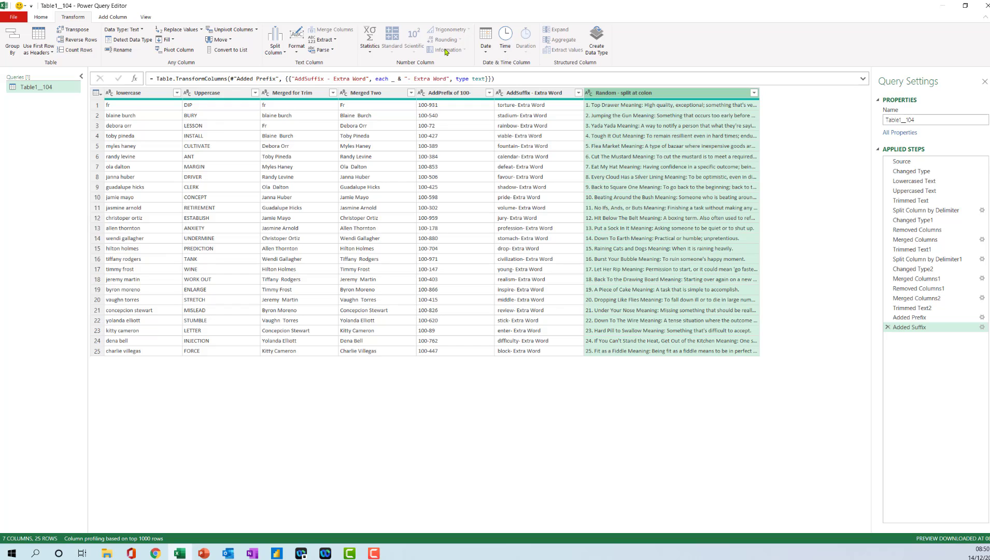
click(275, 52)
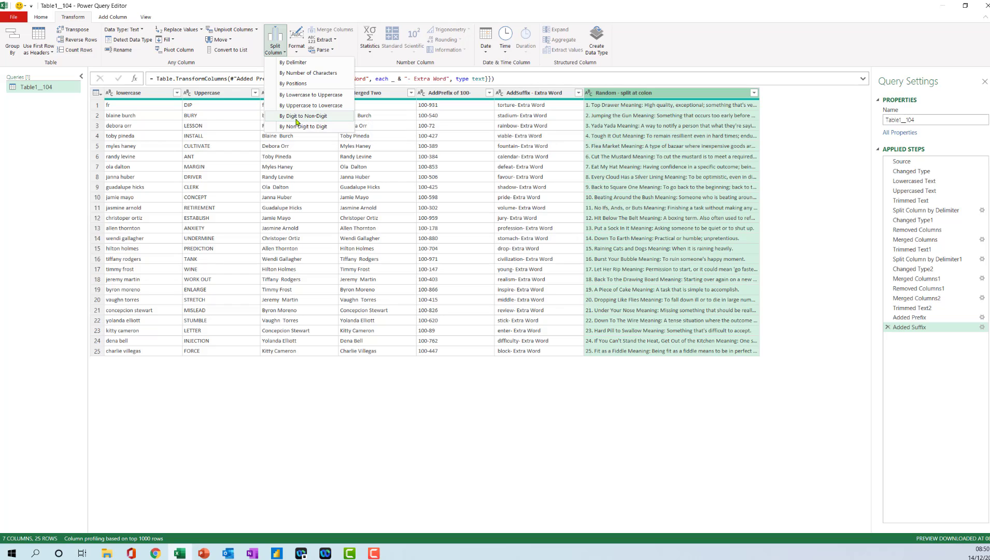
click(298, 64)
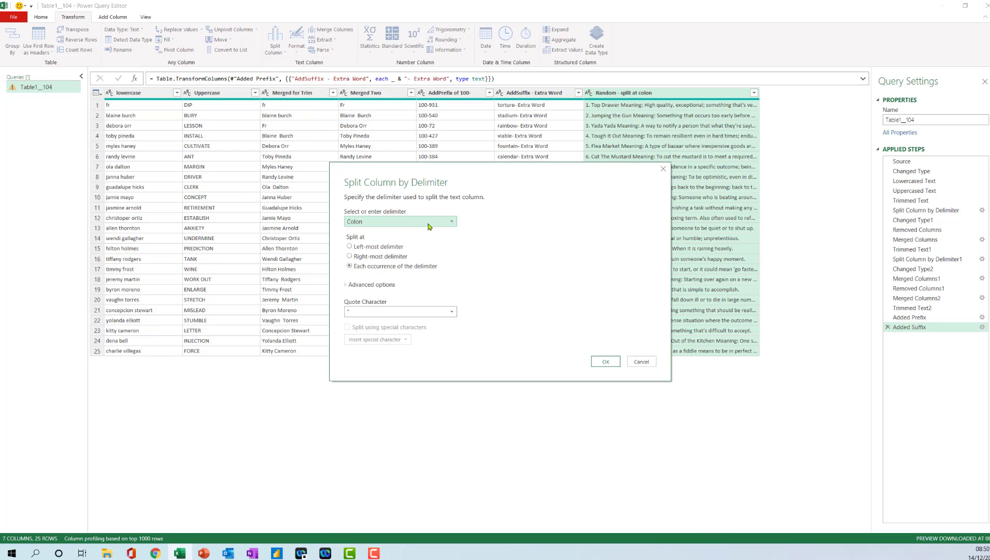
click(375, 249)
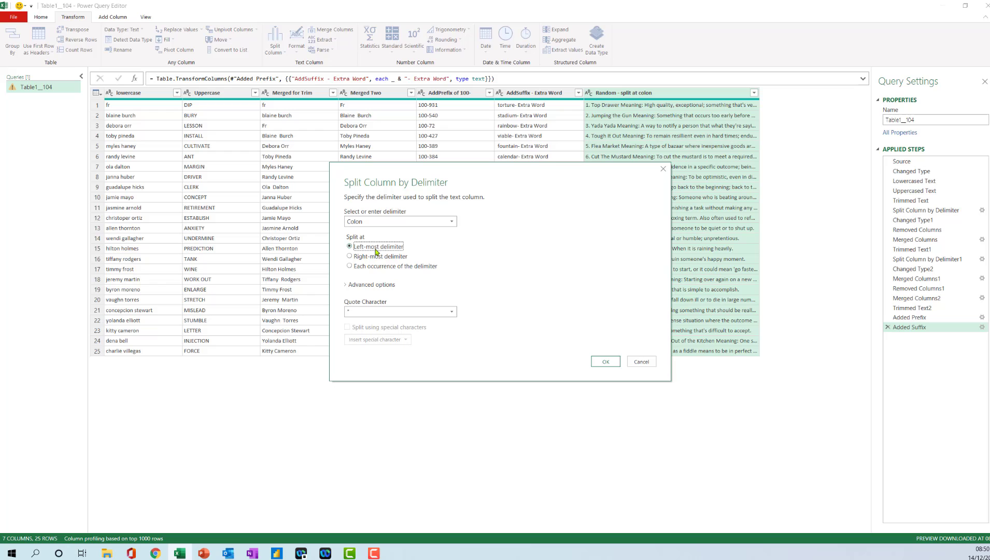
click(605, 362)
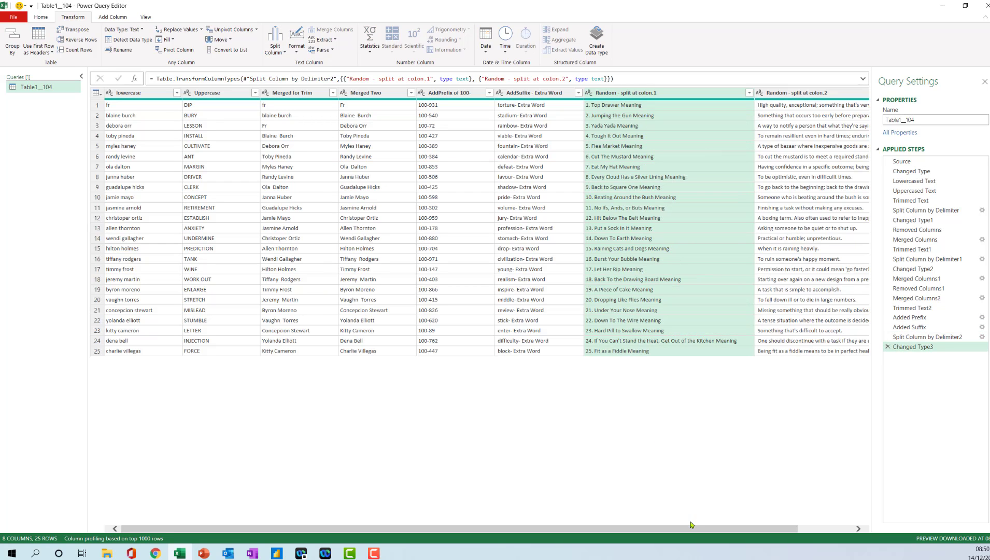
mouse_move(692, 530)
mouse_down()
mouse_move(794, 531)
mouse_move(685, 531)
mouse_up()
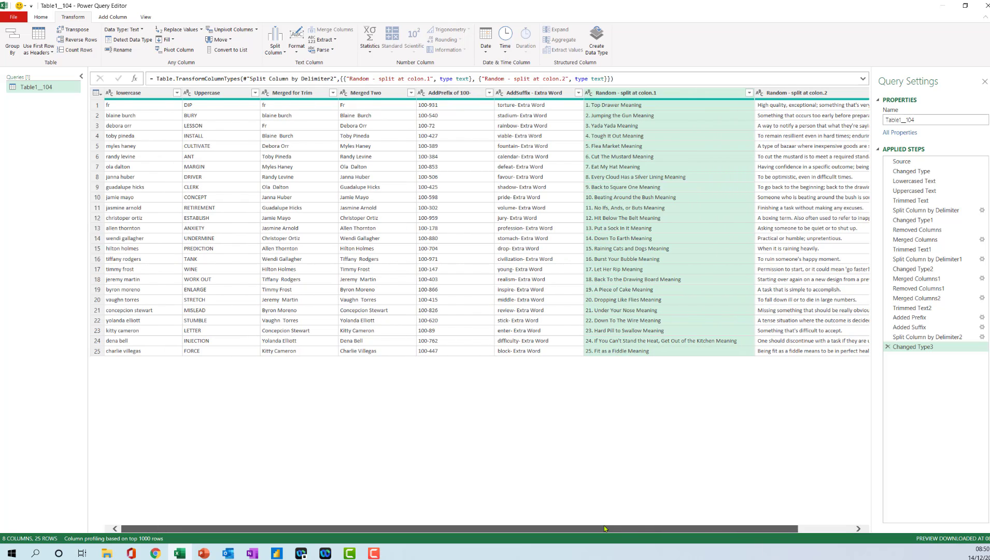
Close the query editor and load the transformed query as a table on a new worksheet
click(40, 17)
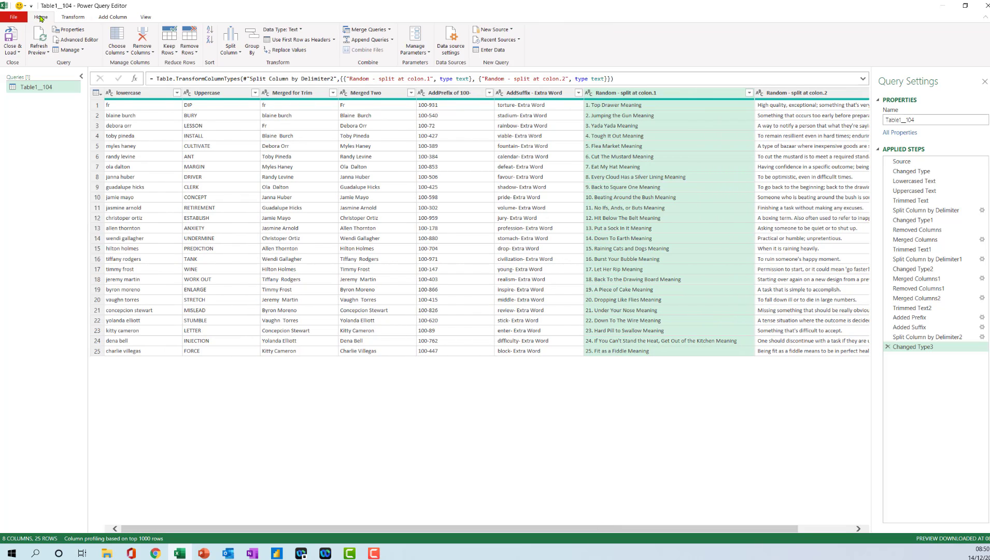
click(13, 52)
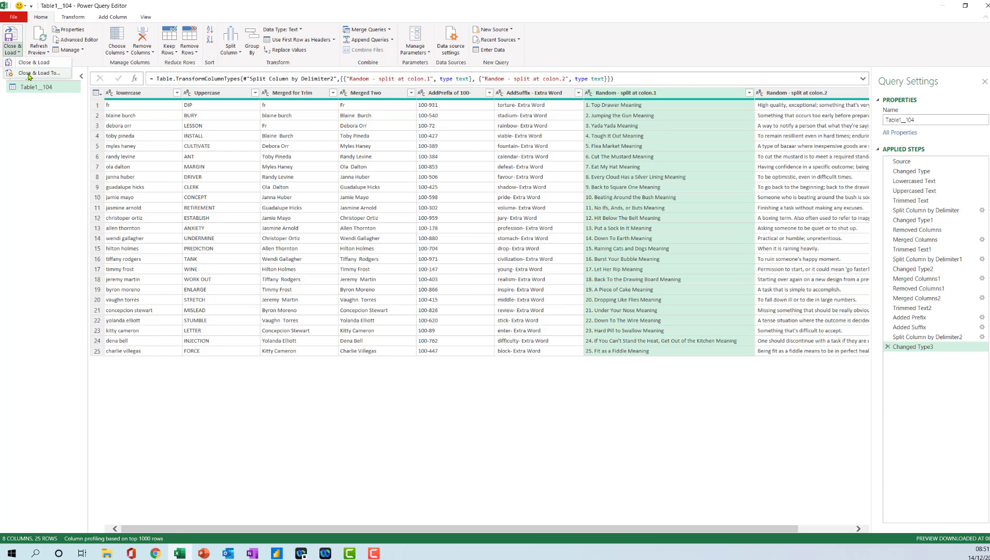
click(29, 74)
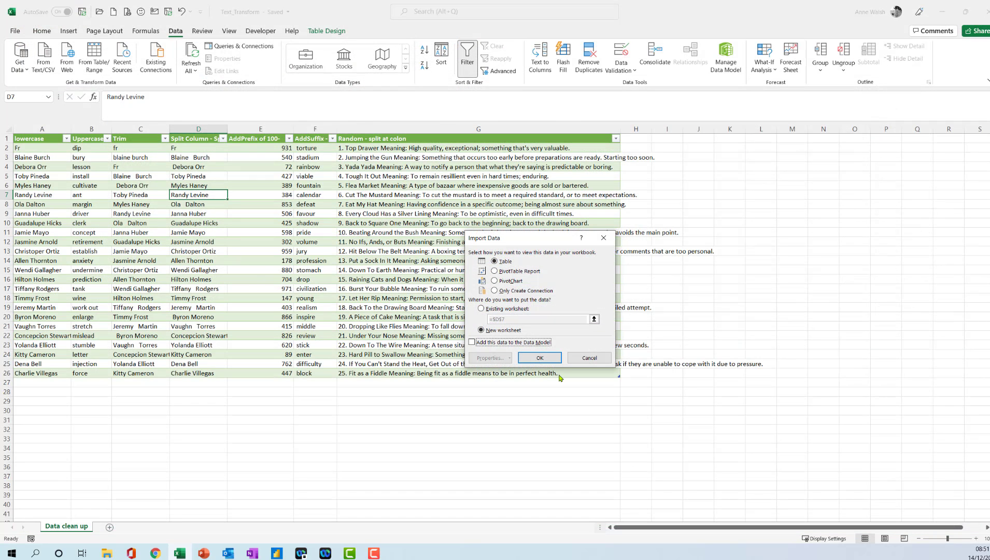
click(551, 362)
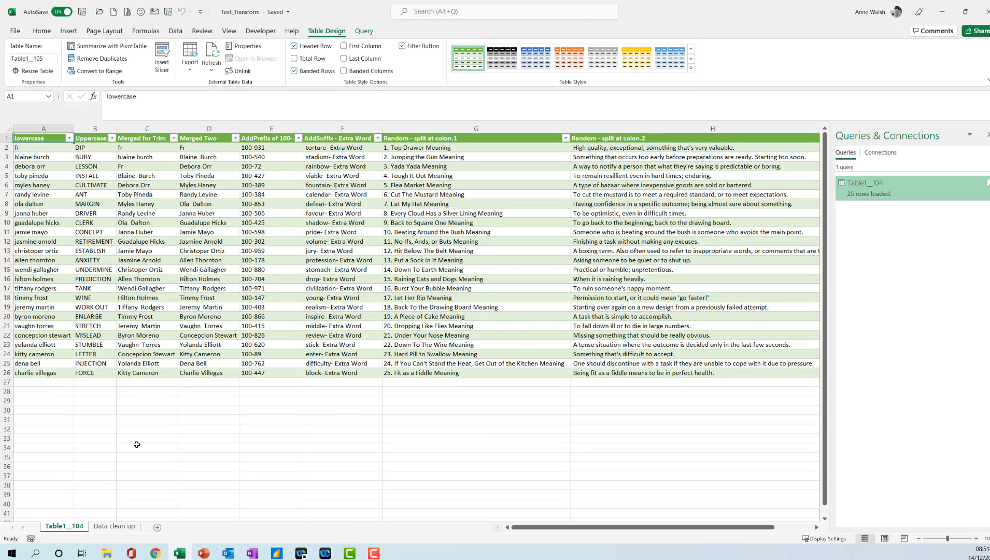
Change cell A2 in the lowercase column of the Data clean up sheet to "CHRISTMAS"
click(115, 526)
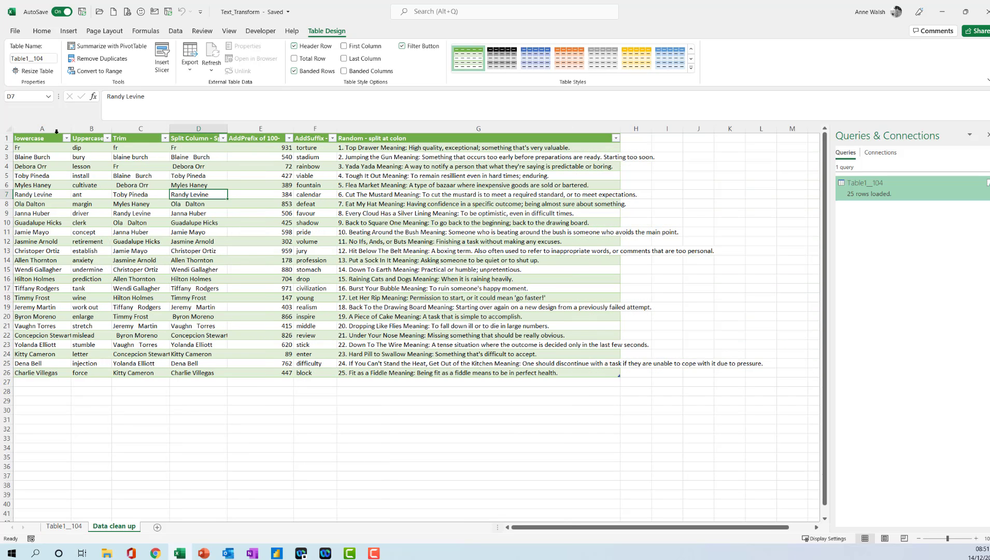
click(38, 149)
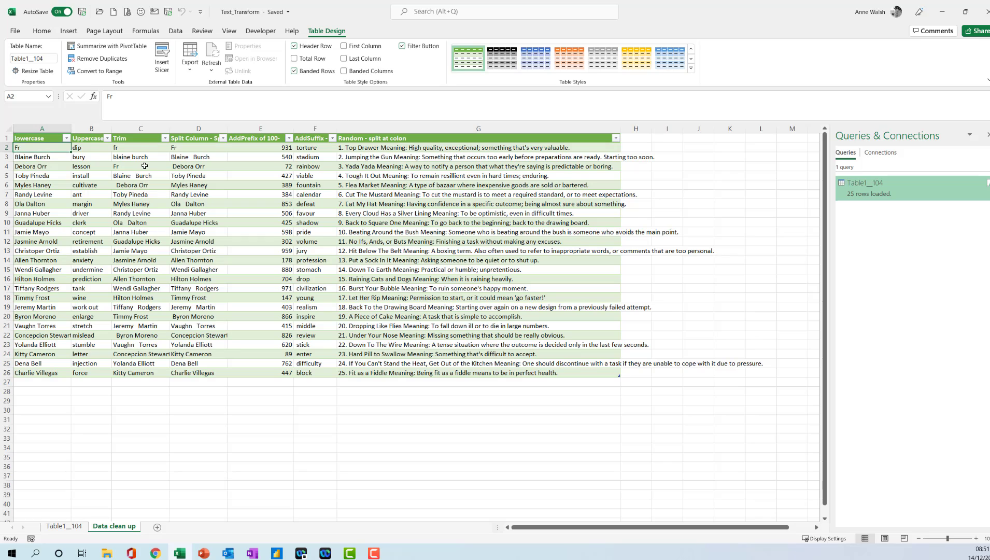
text(CHRSI)
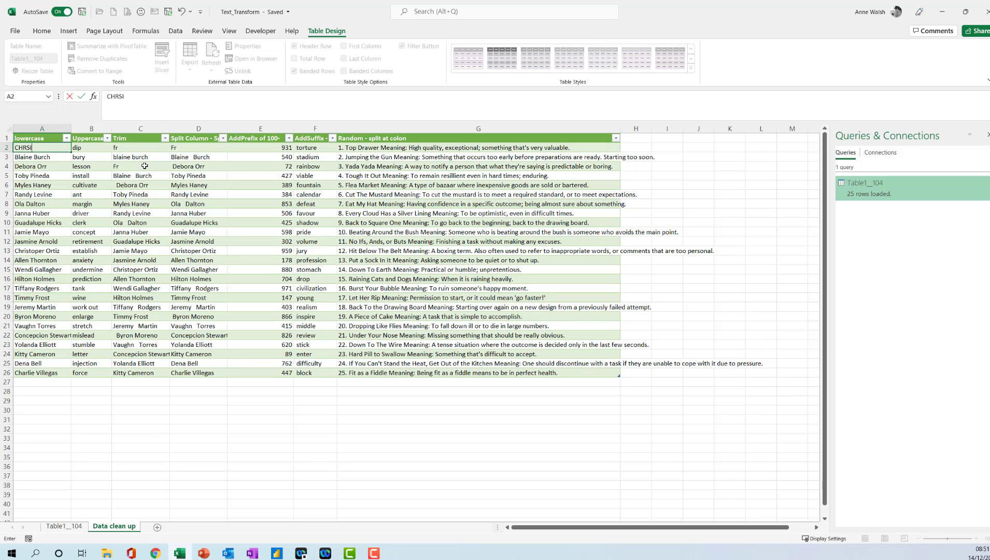
key(BackSpace)
key(BackSpace)
text(ISTMAS)
key(ctrl+Return)
key(Return)
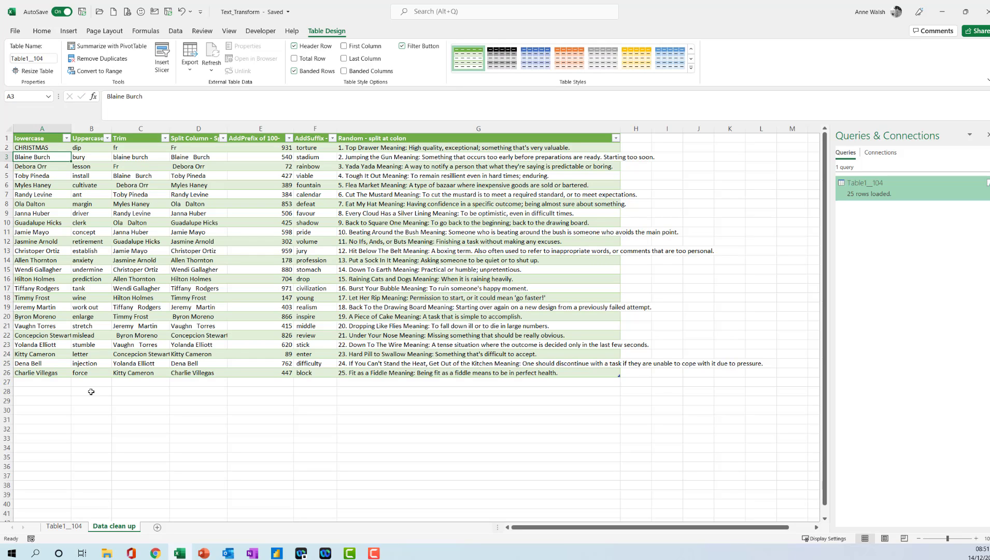
Refresh the loaded query table on the Table1__104 sheet to bring in the changed source value
click(65, 527)
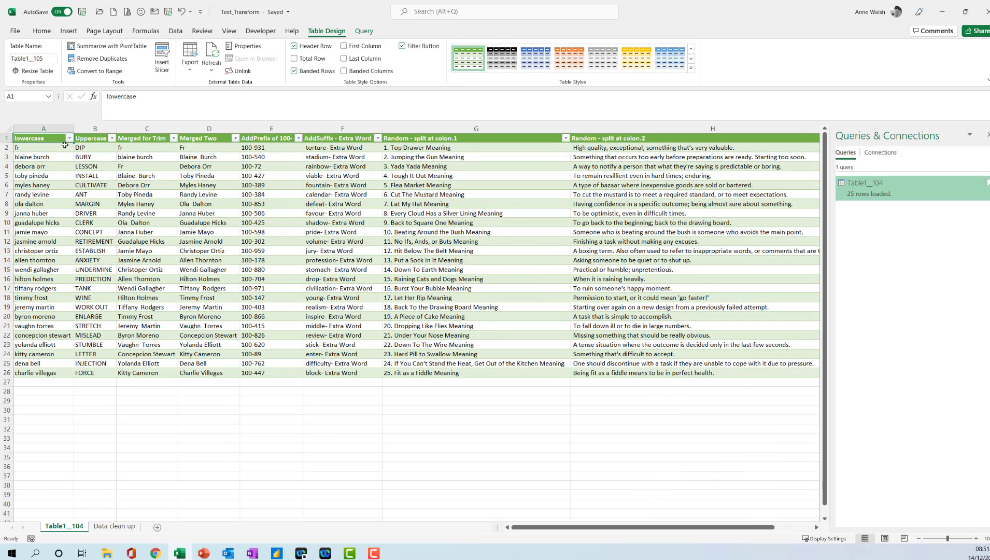
click(39, 151)
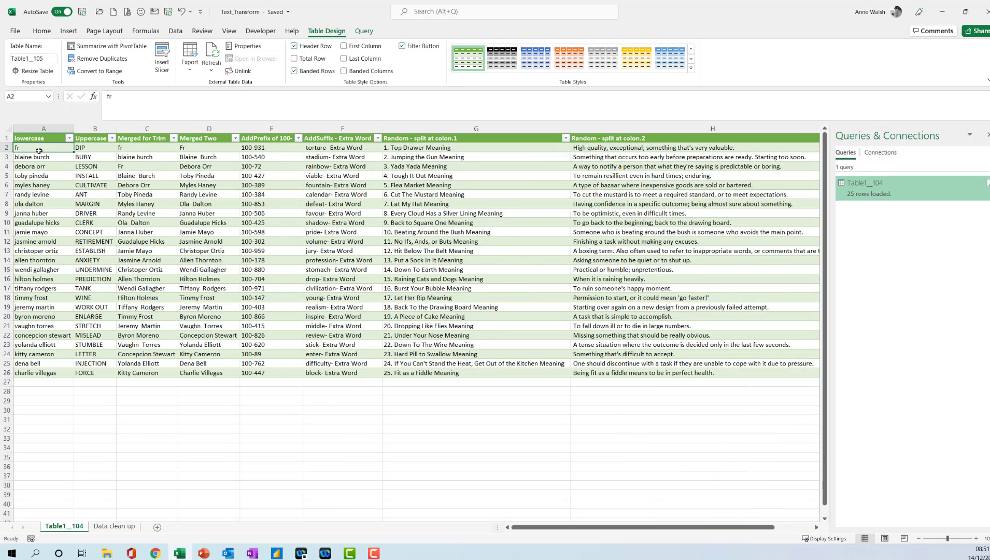
right_click(212, 226)
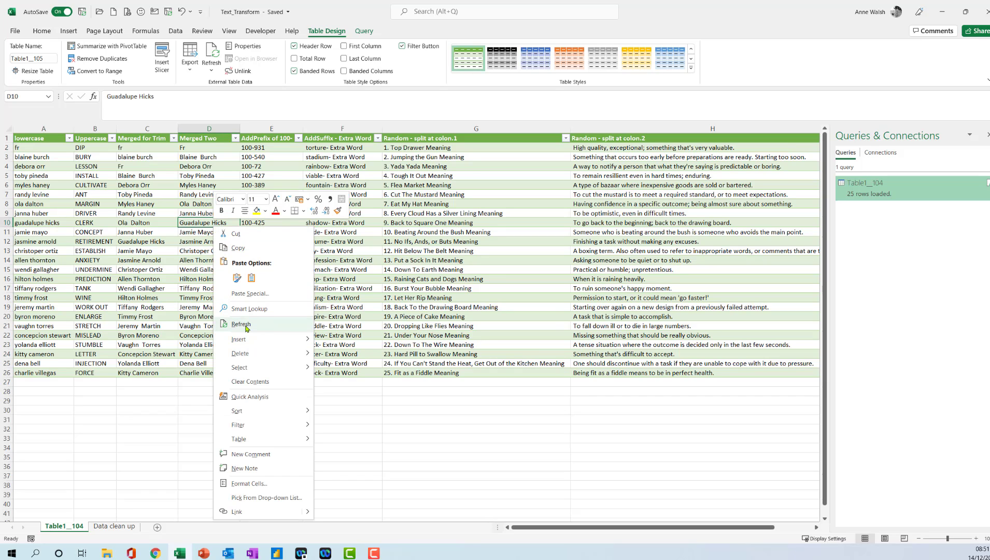
click(241, 279)
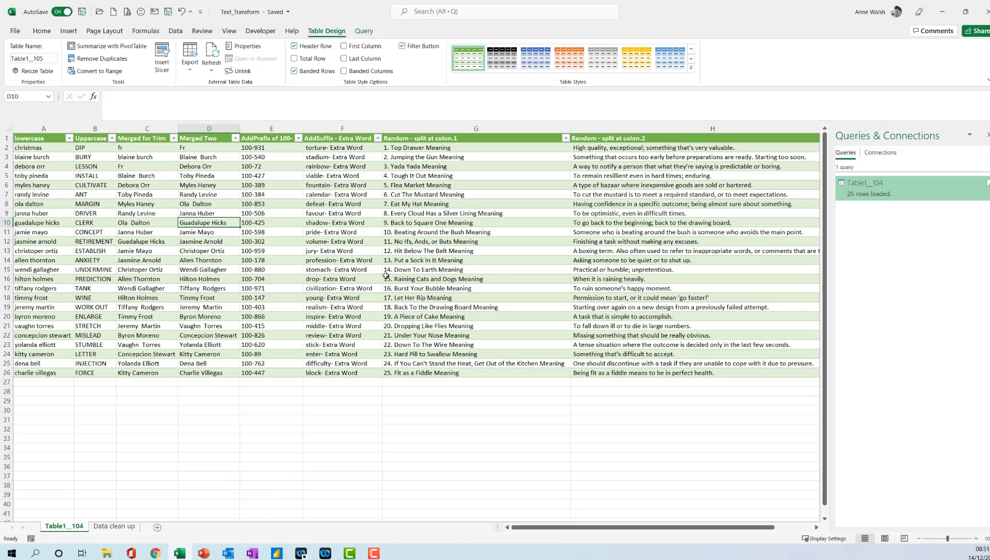